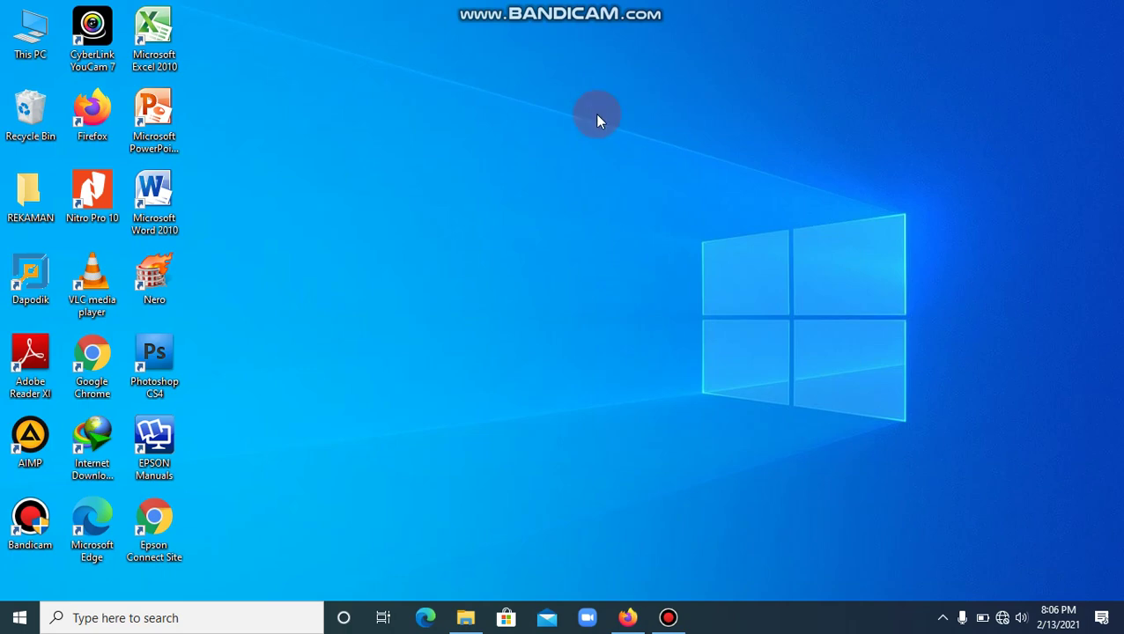
- Refresh the desktop several times, then launch Dapodik and log in for semester 2020/2021 Genap
right_click(596, 114)
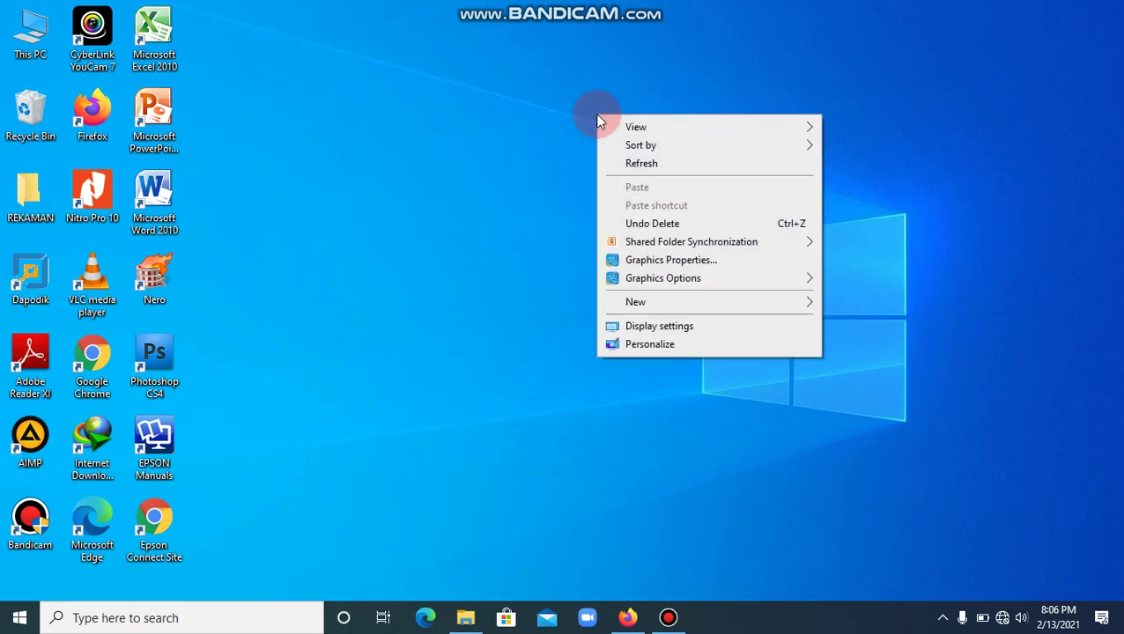
click(642, 165)
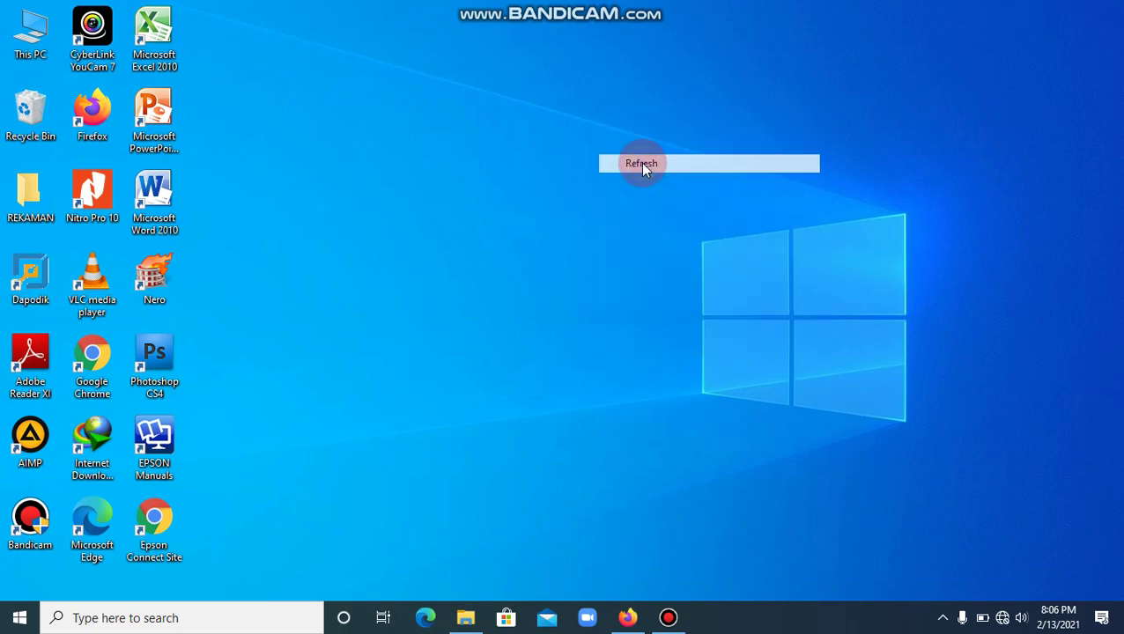
right_click(418, 110)
click(447, 158)
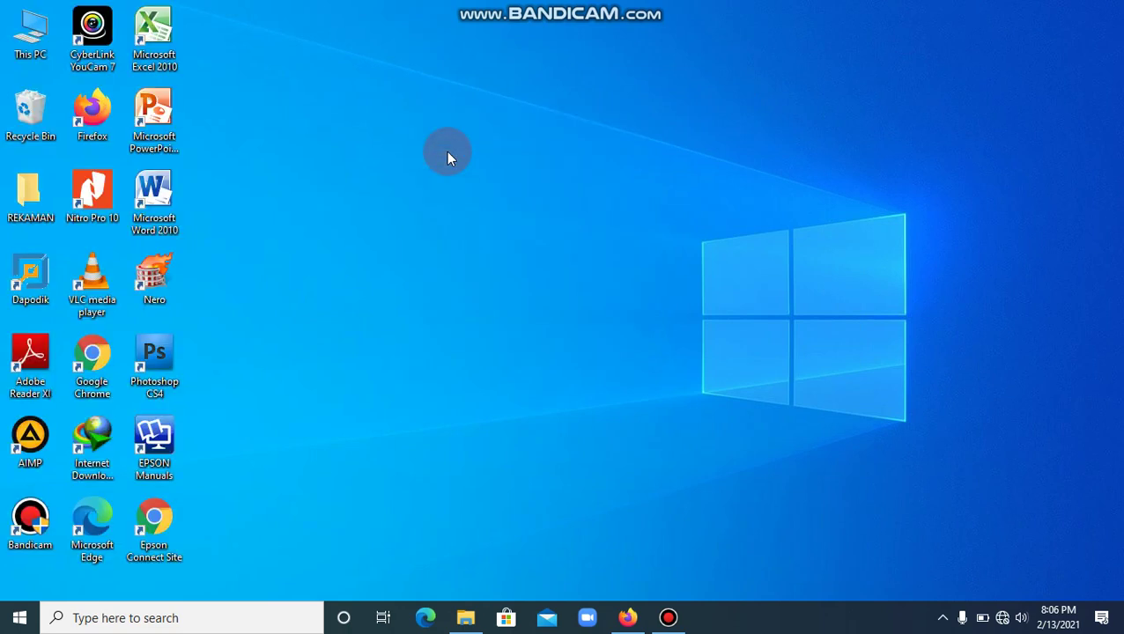
right_click(516, 124)
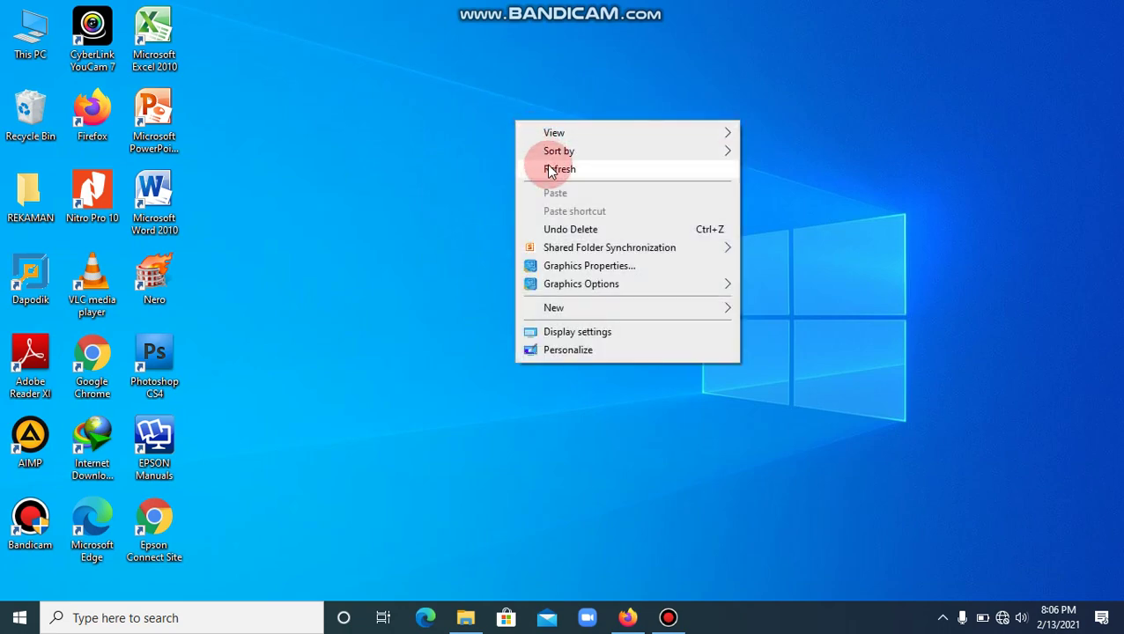
click(516, 167)
right_click(374, 125)
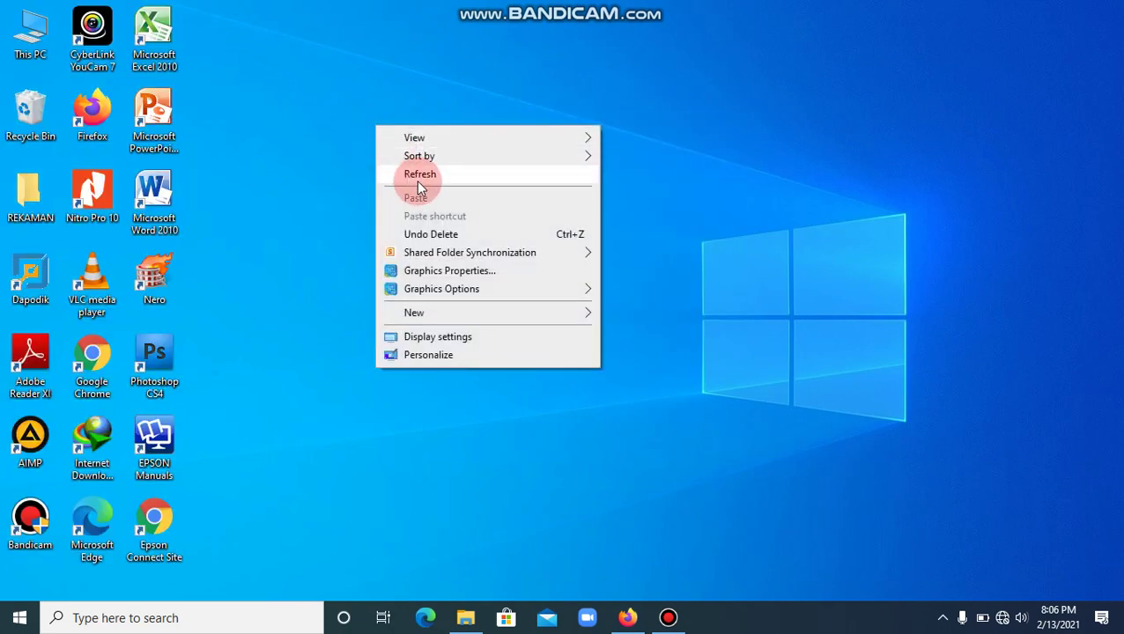
click(419, 178)
right_click(551, 150)
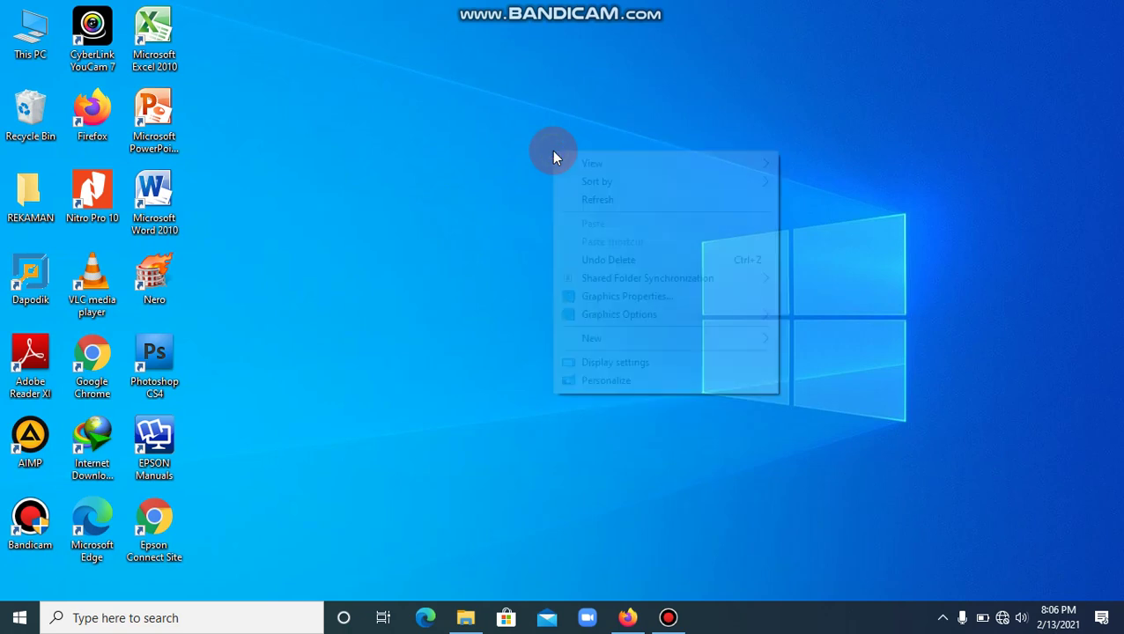
click(583, 199)
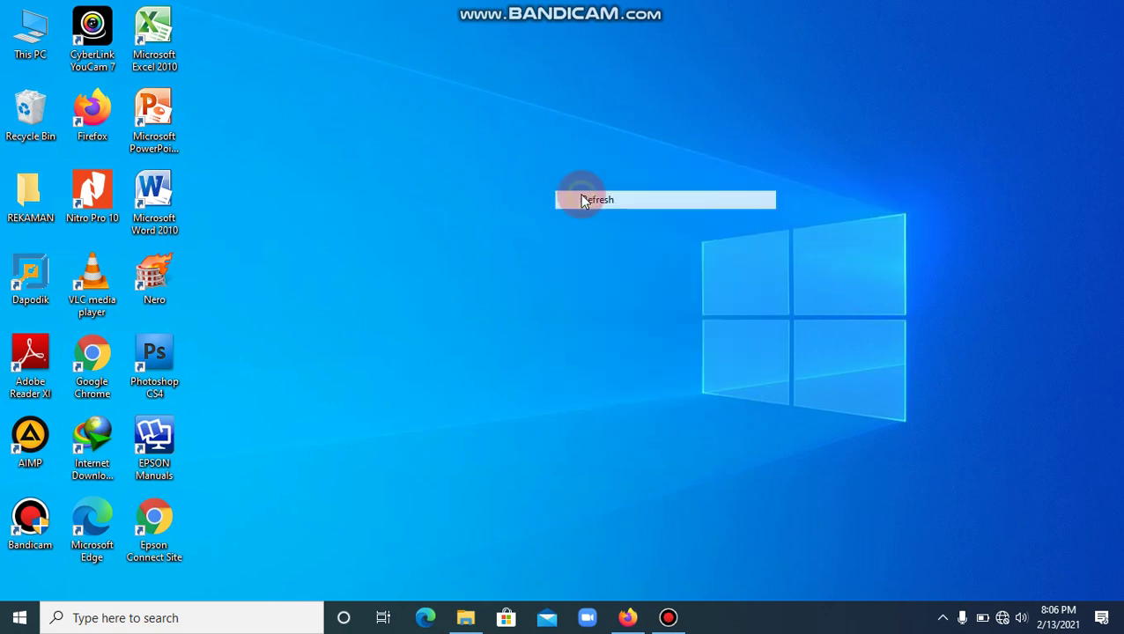
right_click(430, 151)
click(462, 200)
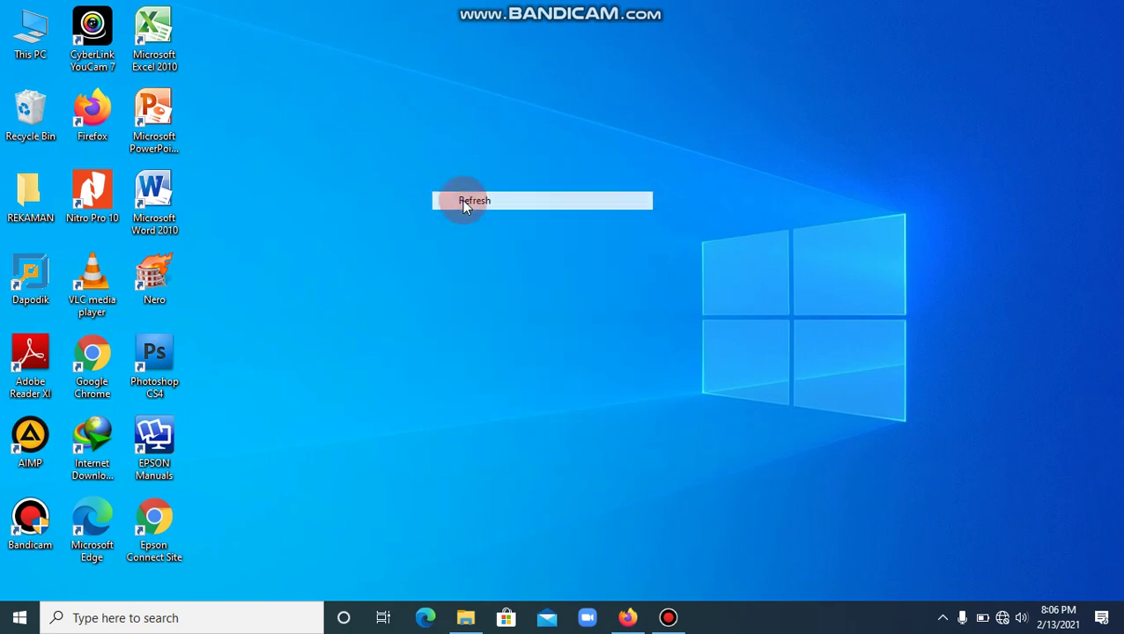
right_click(859, 98)
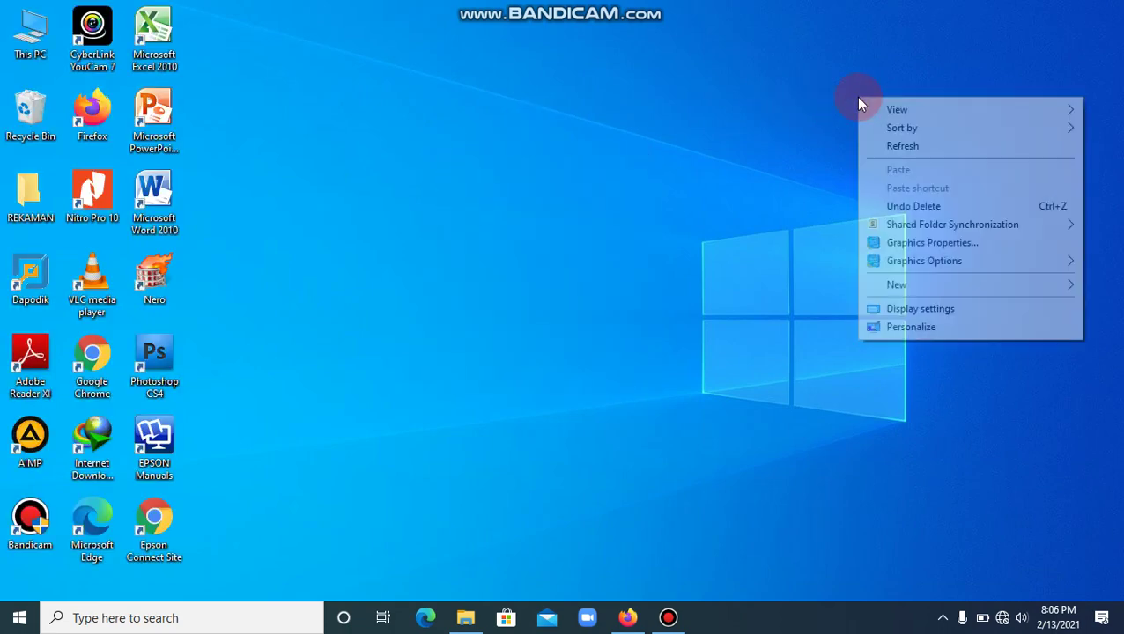
click(887, 146)
right_click(622, 124)
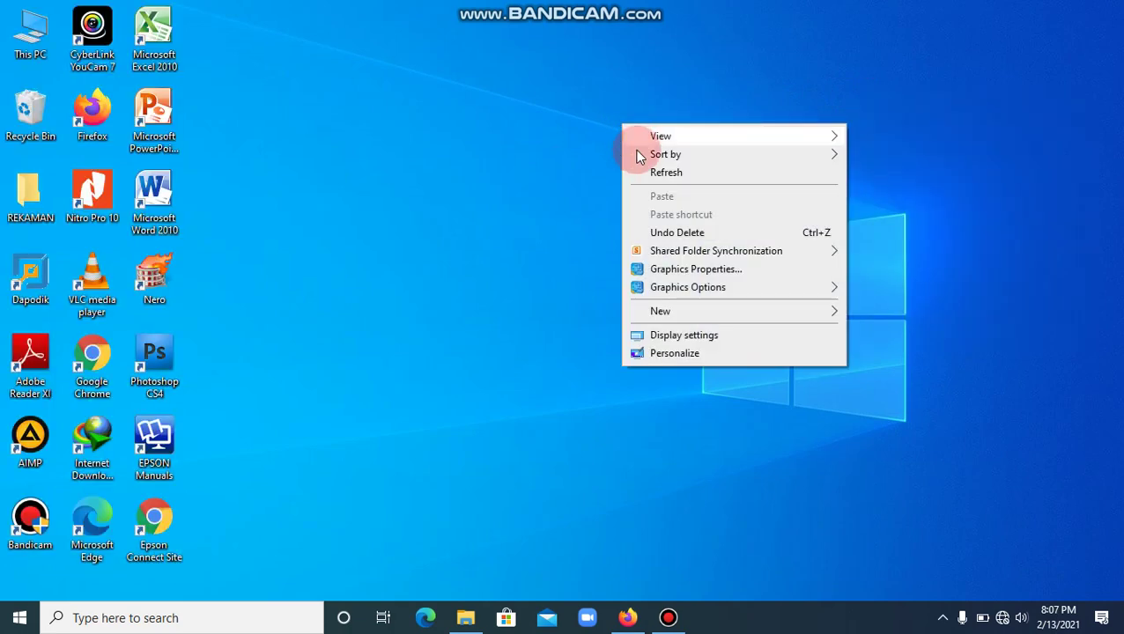
click(650, 176)
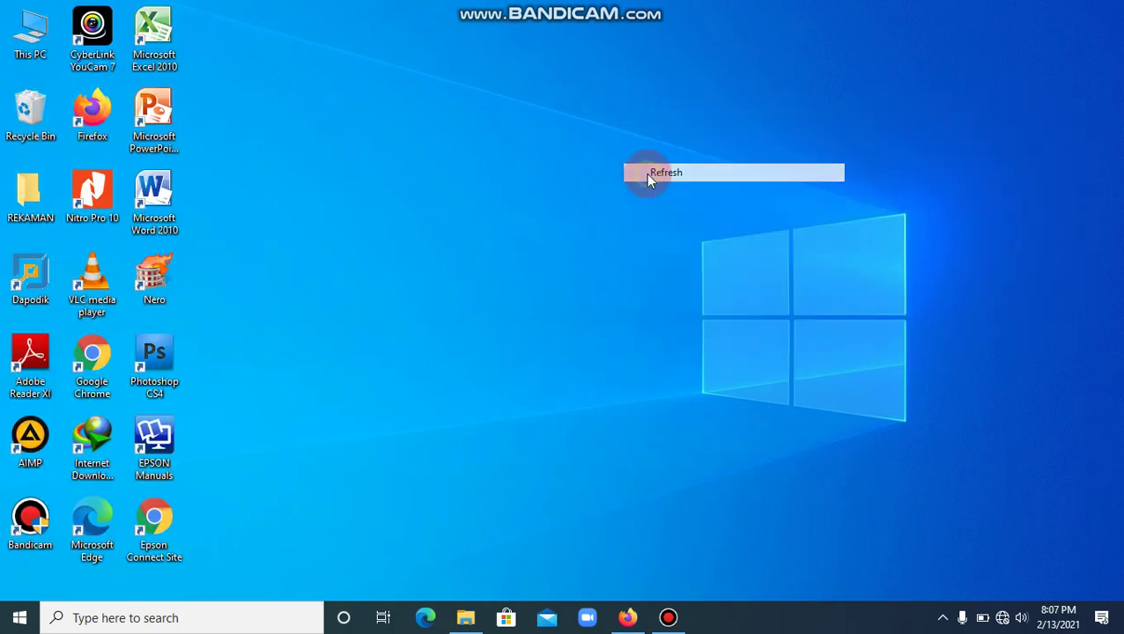
right_click(414, 130)
click(443, 175)
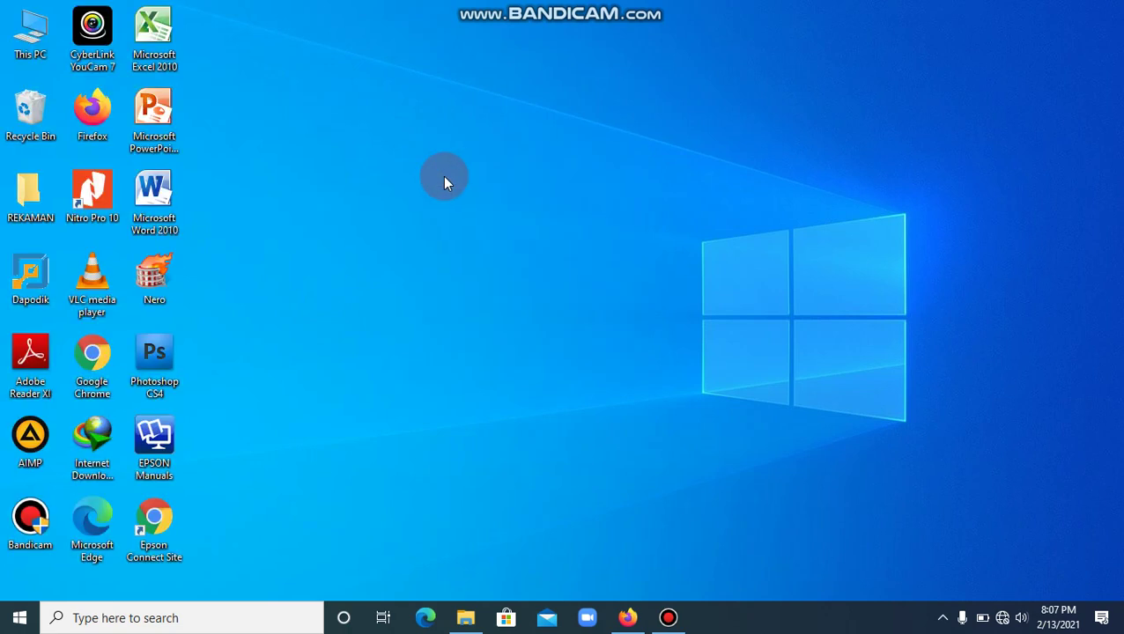
double_click(28, 283)
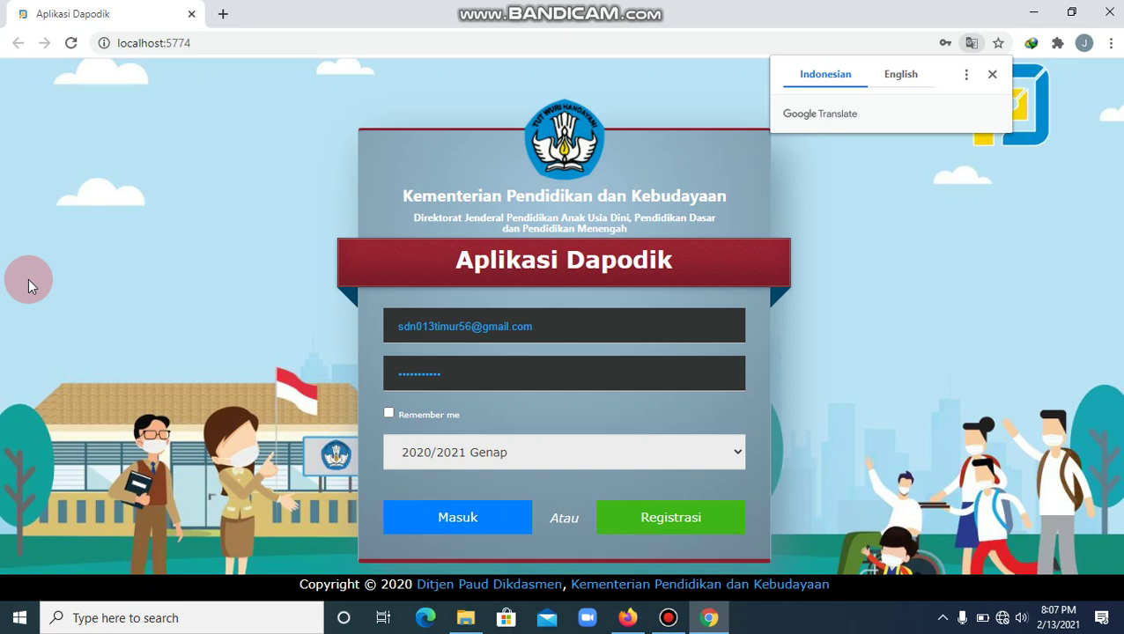
click(410, 518)
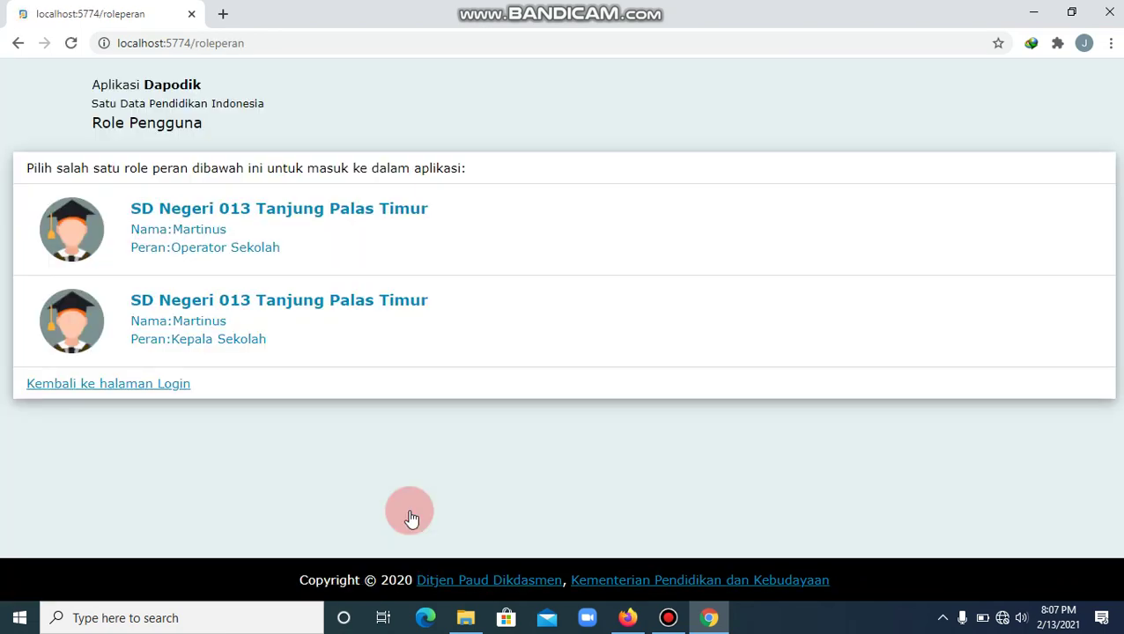
- Enter as Operator Sekolah, dismiss the version update notes, and open Pengaturan
click(276, 243)
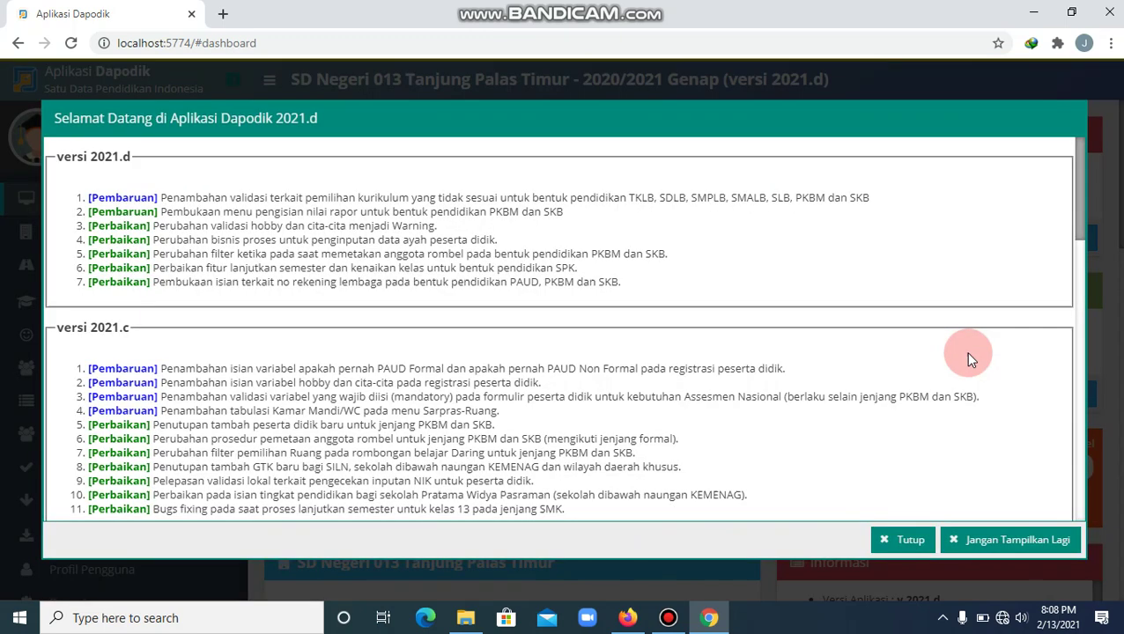
click(911, 539)
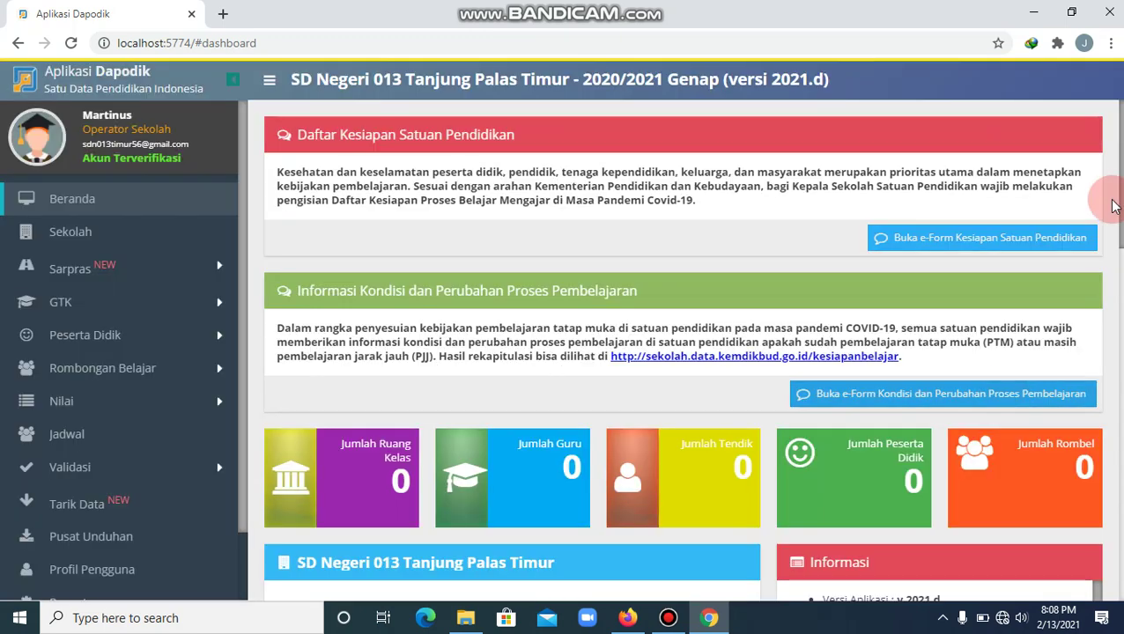
scroll(1112, 211, down, 6)
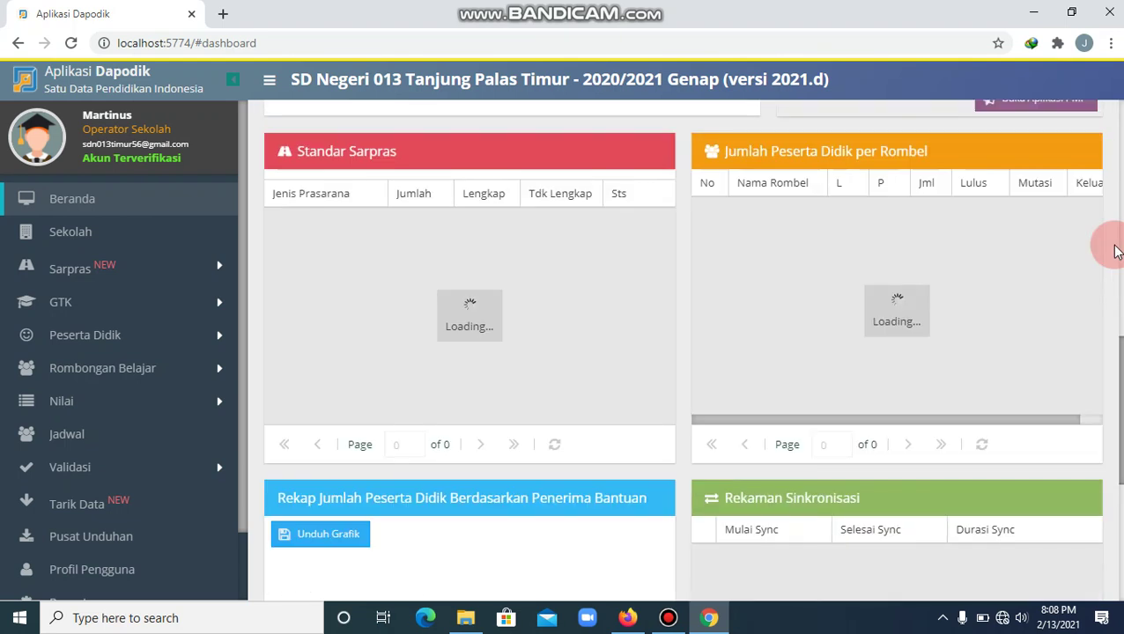
scroll(1115, 251, up, 6)
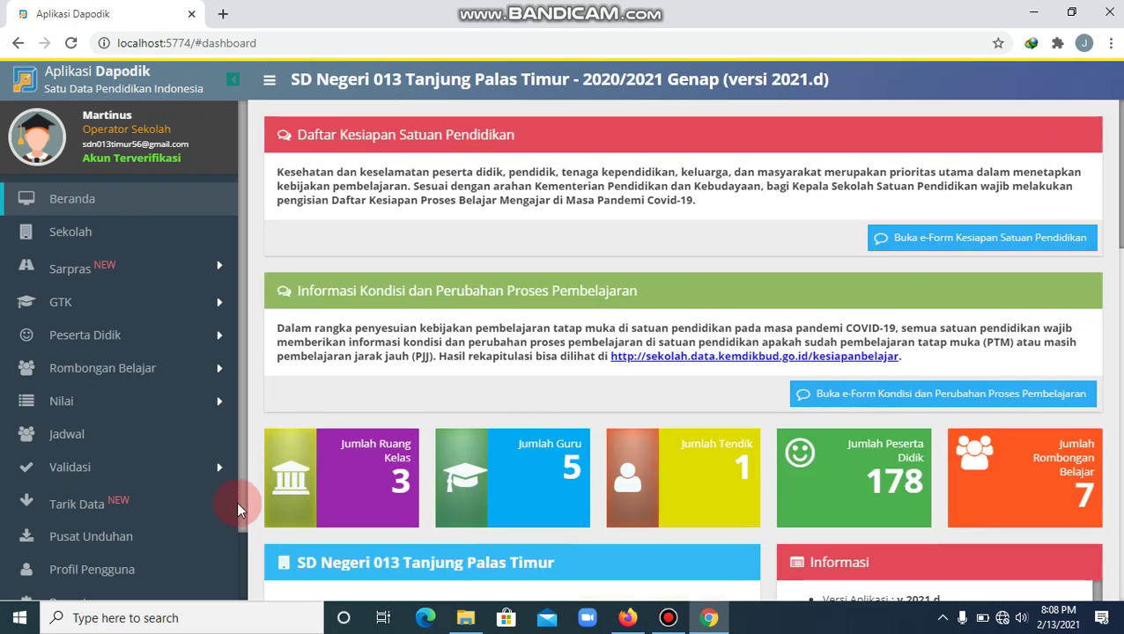
scroll(183, 552, down, 2)
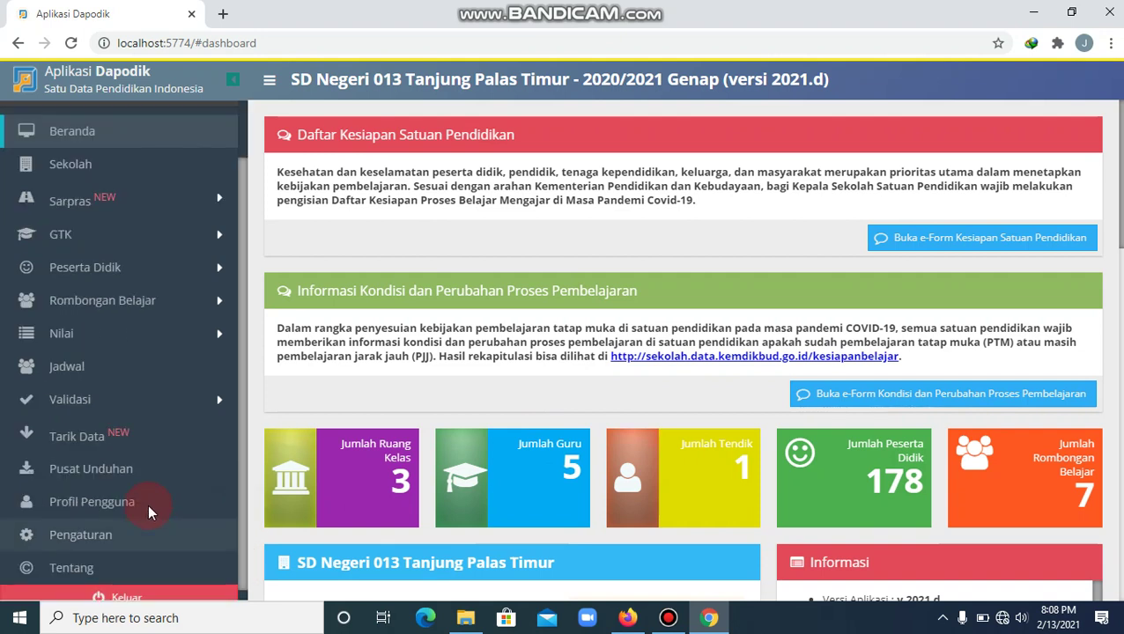
click(137, 534)
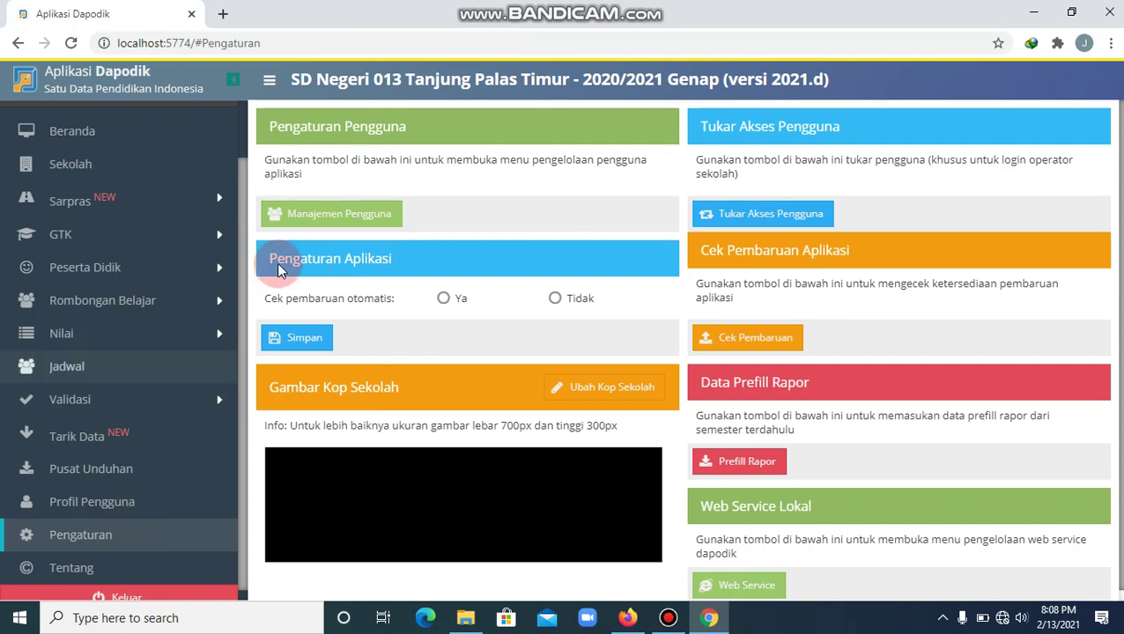
- Open Manajemen Pengguna and enter the school registration code in the Validasi dialog
click(319, 222)
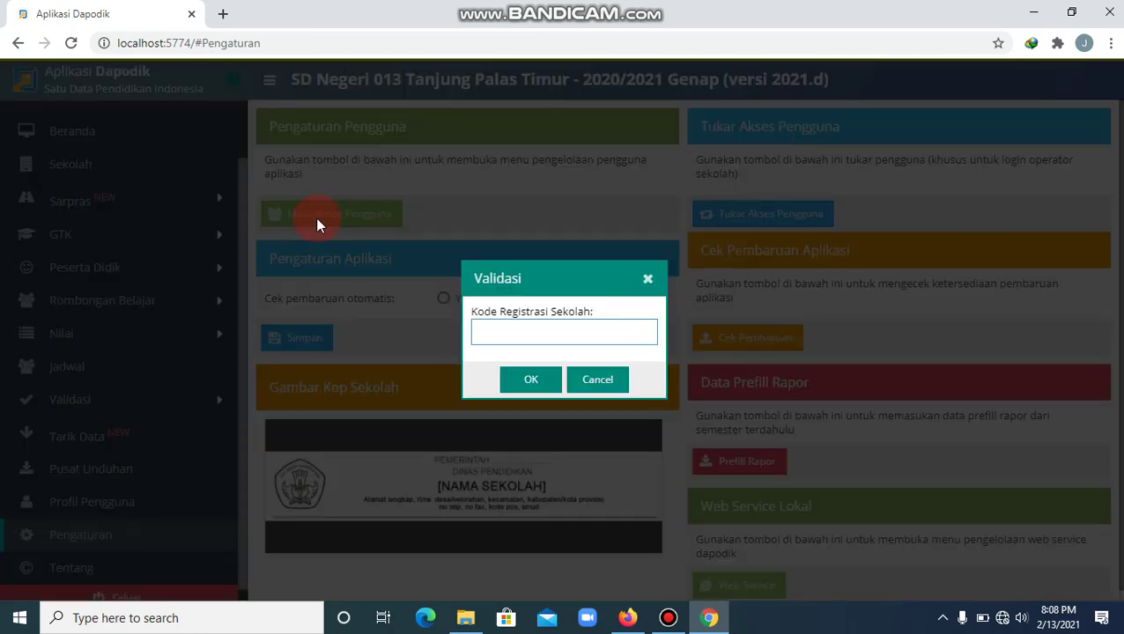
click(501, 330)
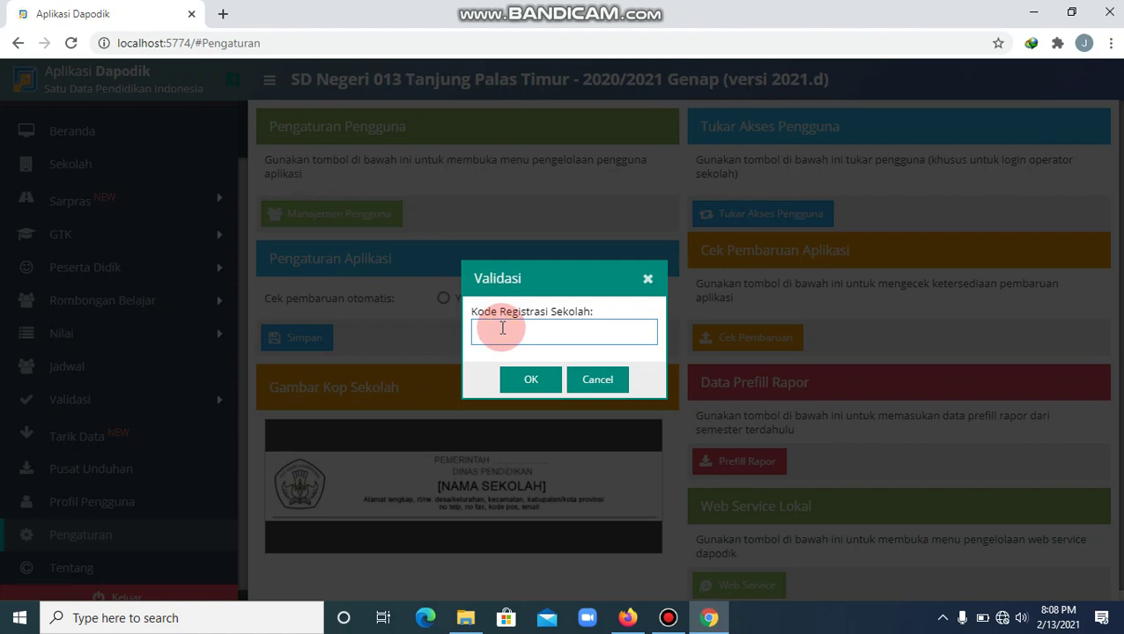
click(520, 392)
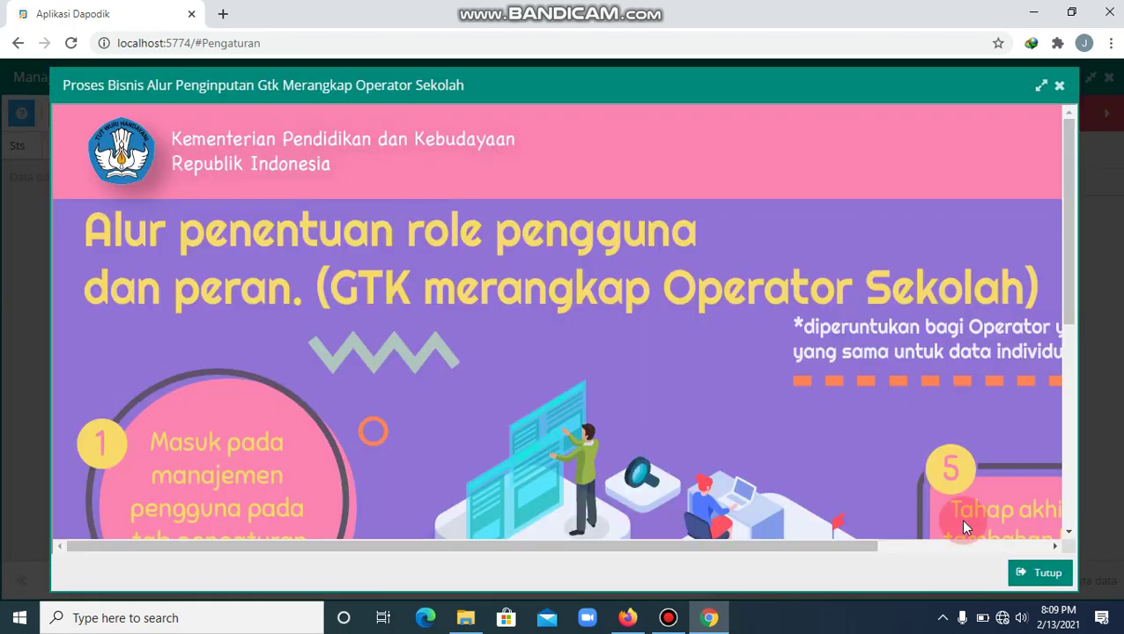
- Close the guide, filter users to Operator Sekolah, and check that account's access roles
click(1040, 572)
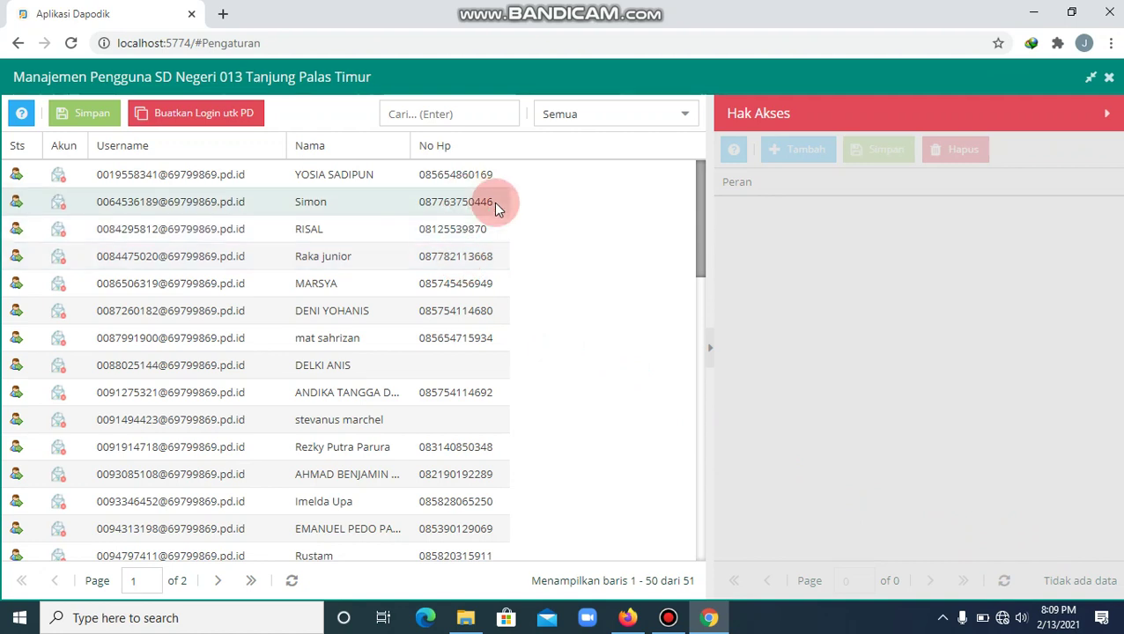
click(684, 118)
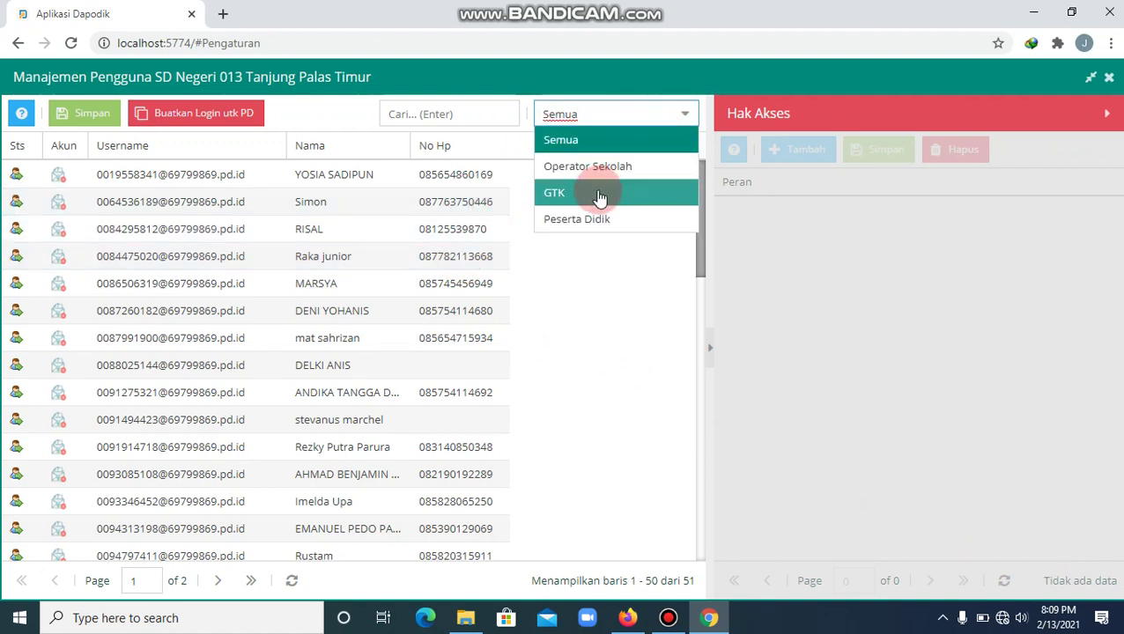
click(604, 171)
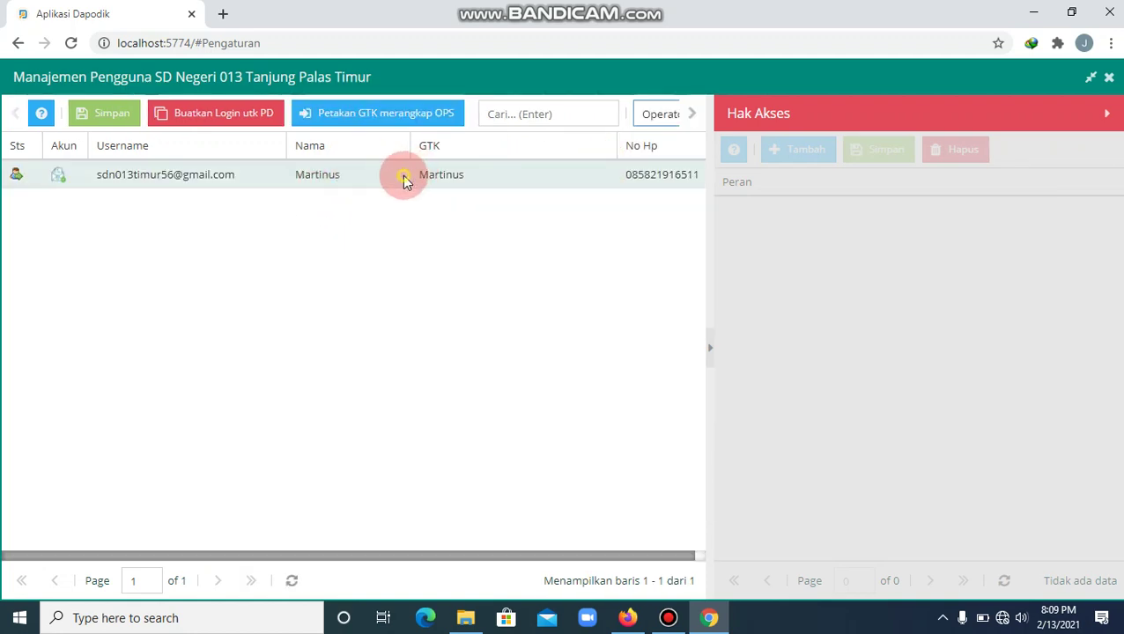
click(402, 174)
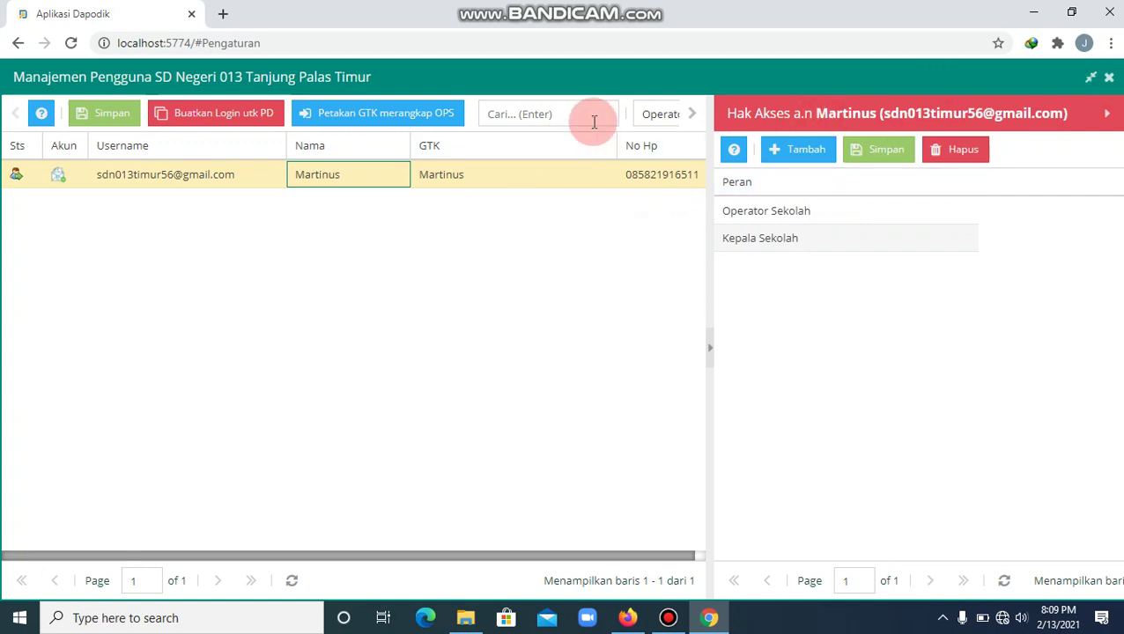
click(690, 114)
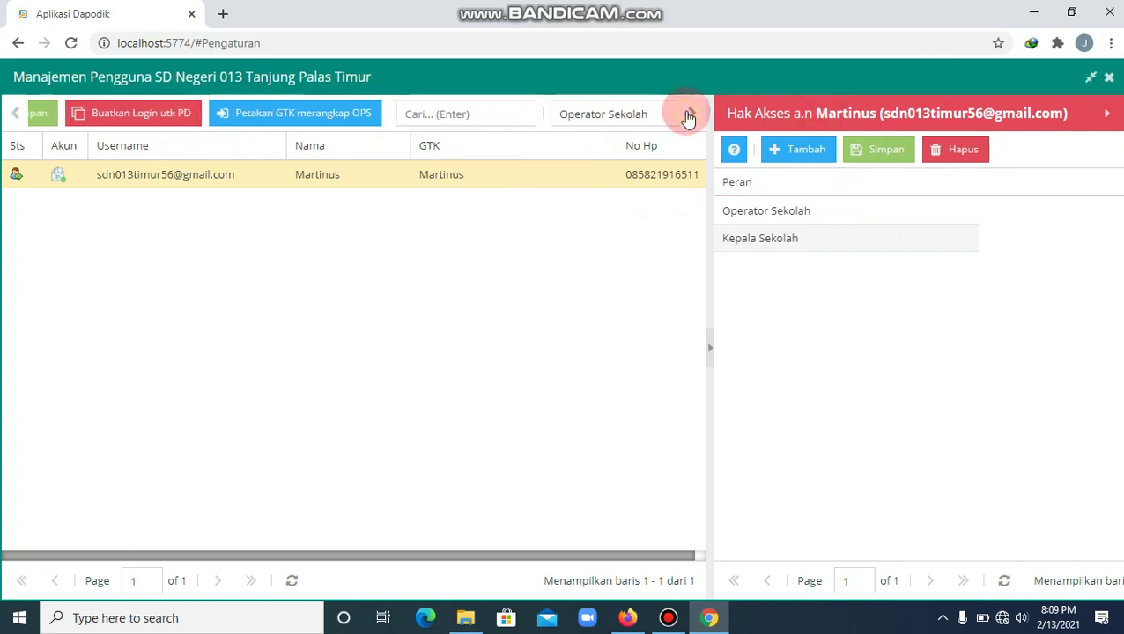
click(689, 116)
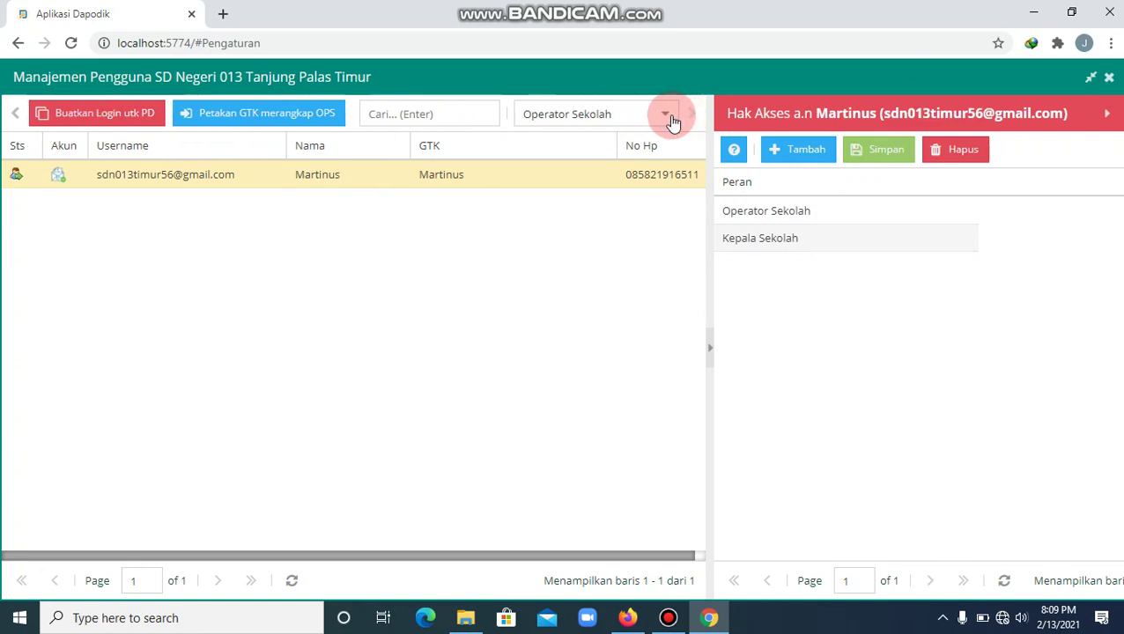
click(670, 118)
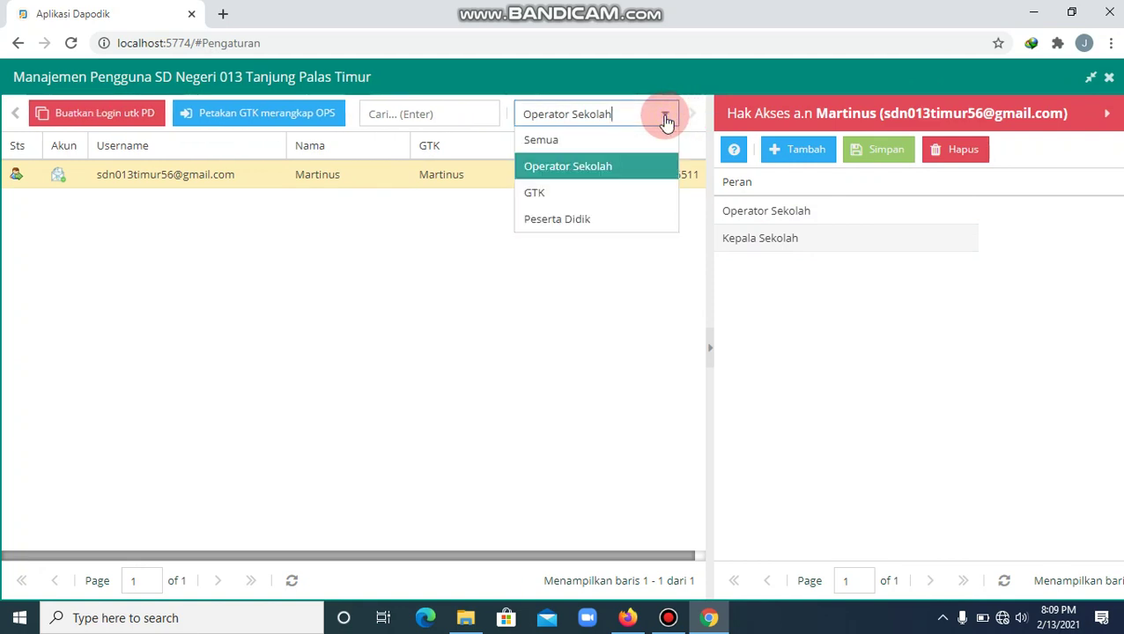
- Filter users to GTK, inspect a teacher's Kepala Sekolah and PTK roles, then close Manajemen Pengguna
click(571, 193)
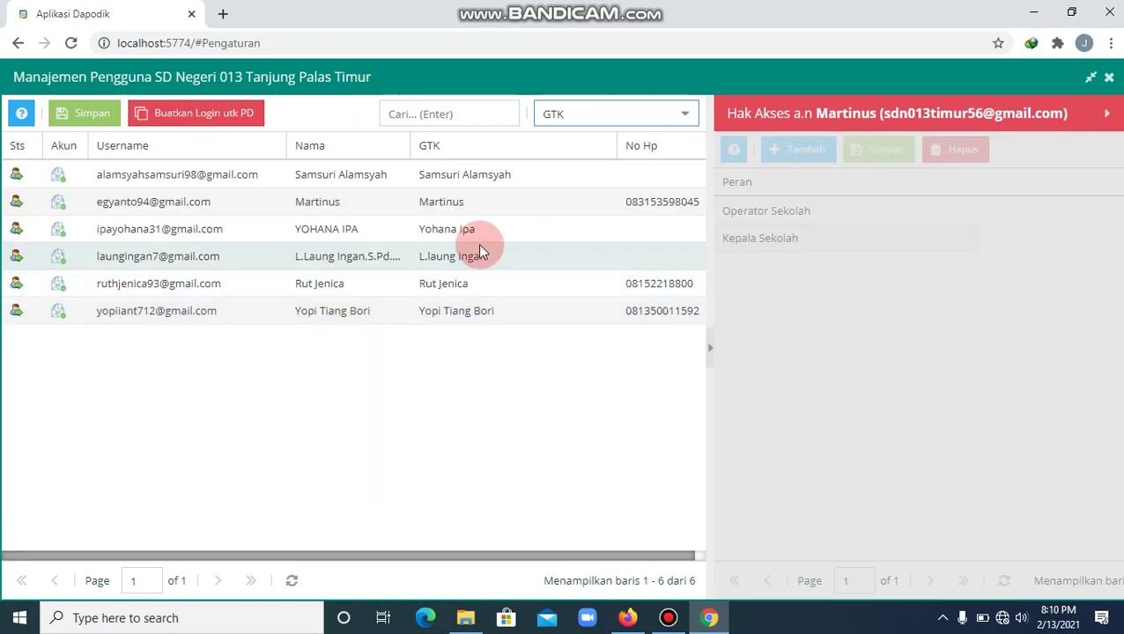
click(496, 229)
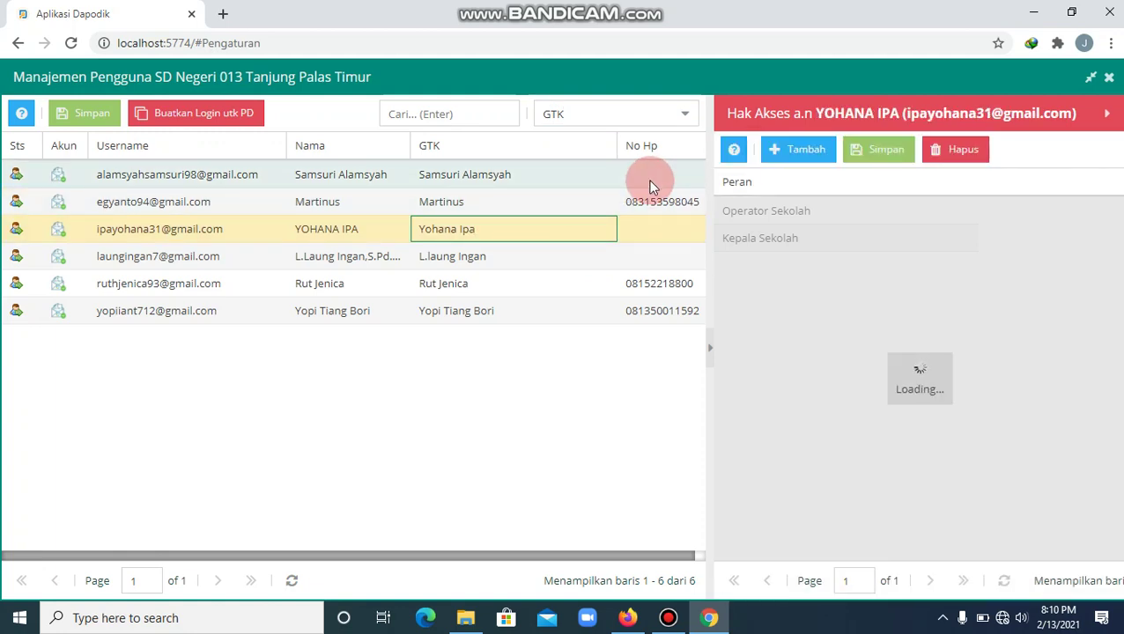
click(754, 212)
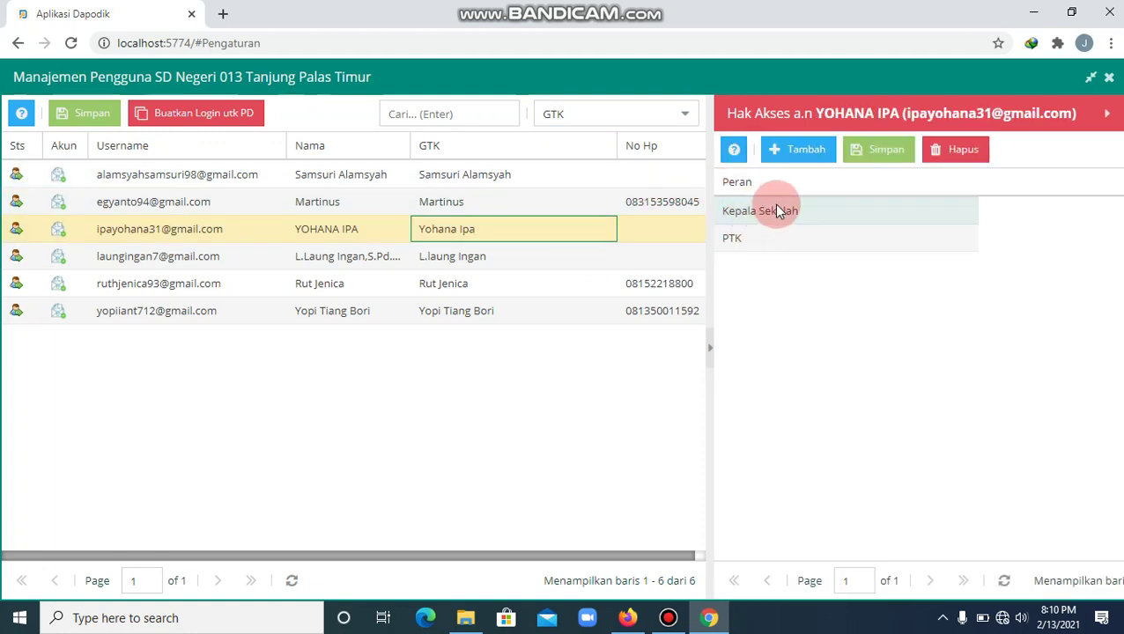
click(828, 150)
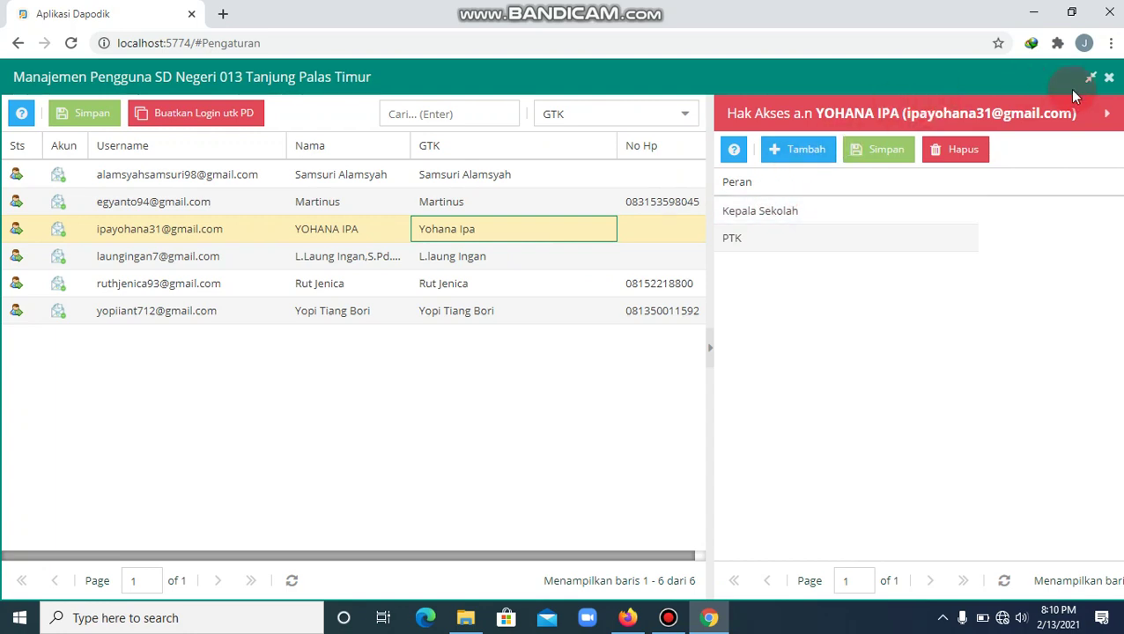
click(841, 144)
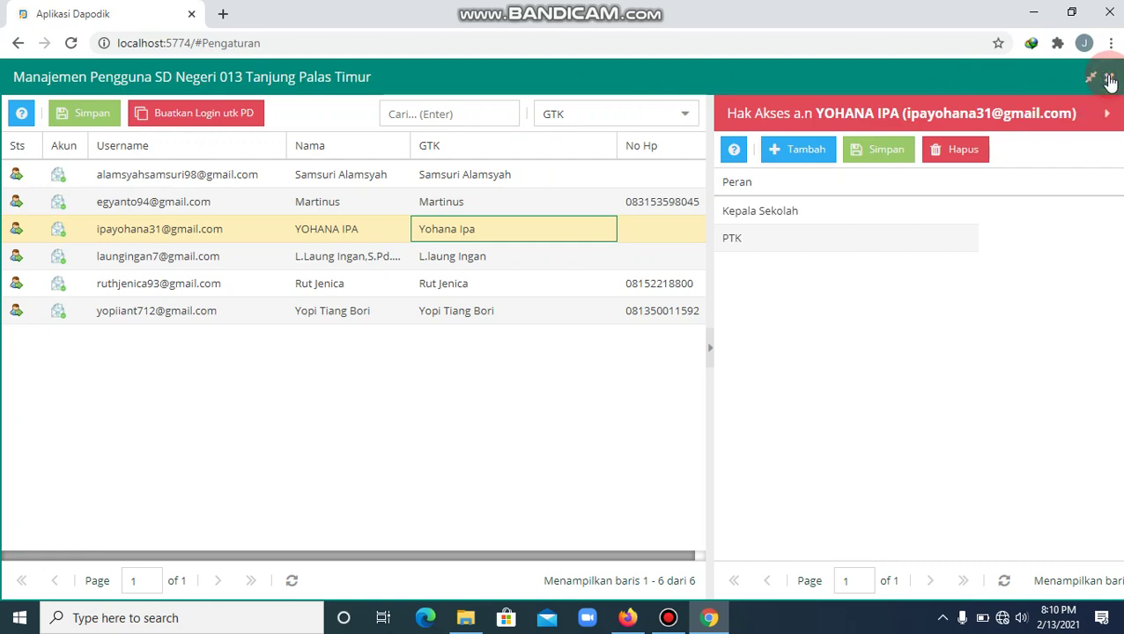
click(1111, 81)
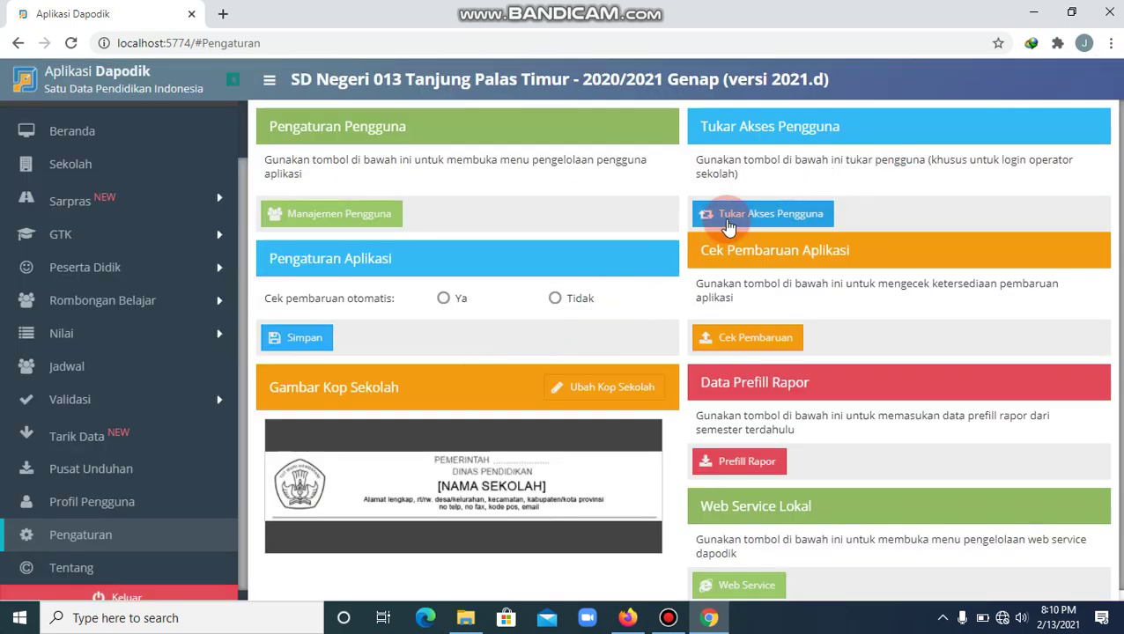
- Switch user access to the teacher's GTK account after entering the school registration code
click(727, 222)
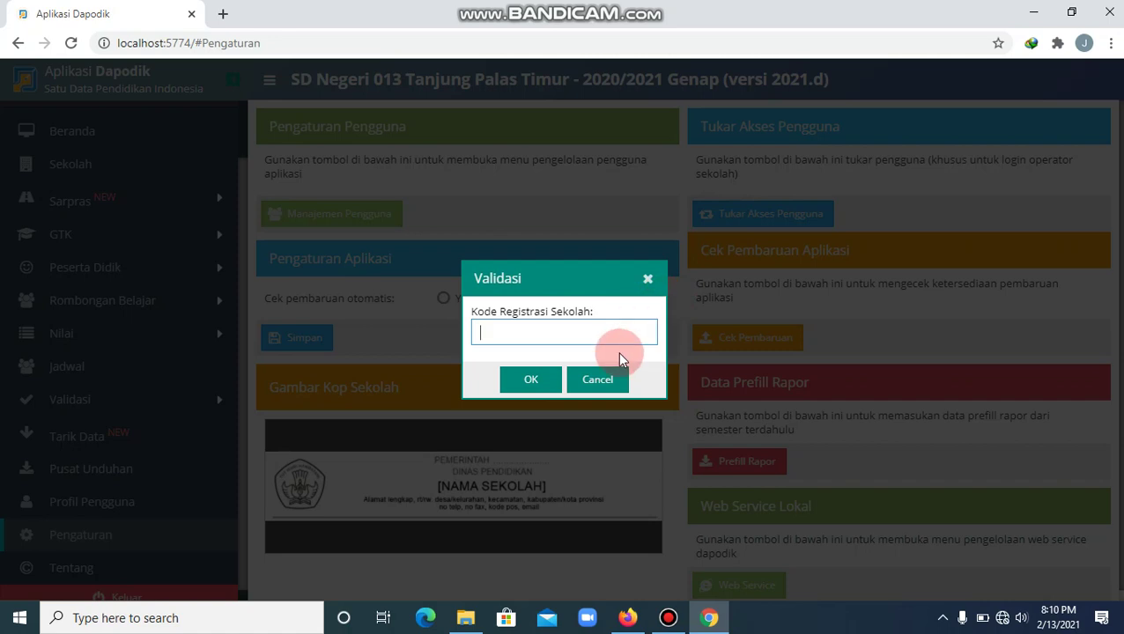
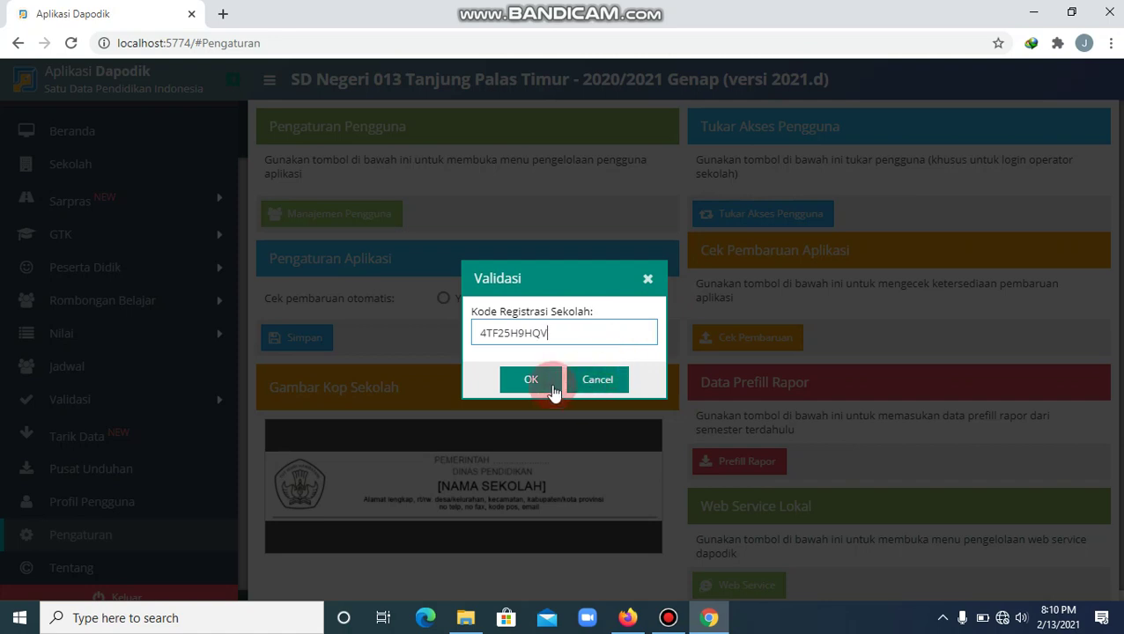
click(531, 380)
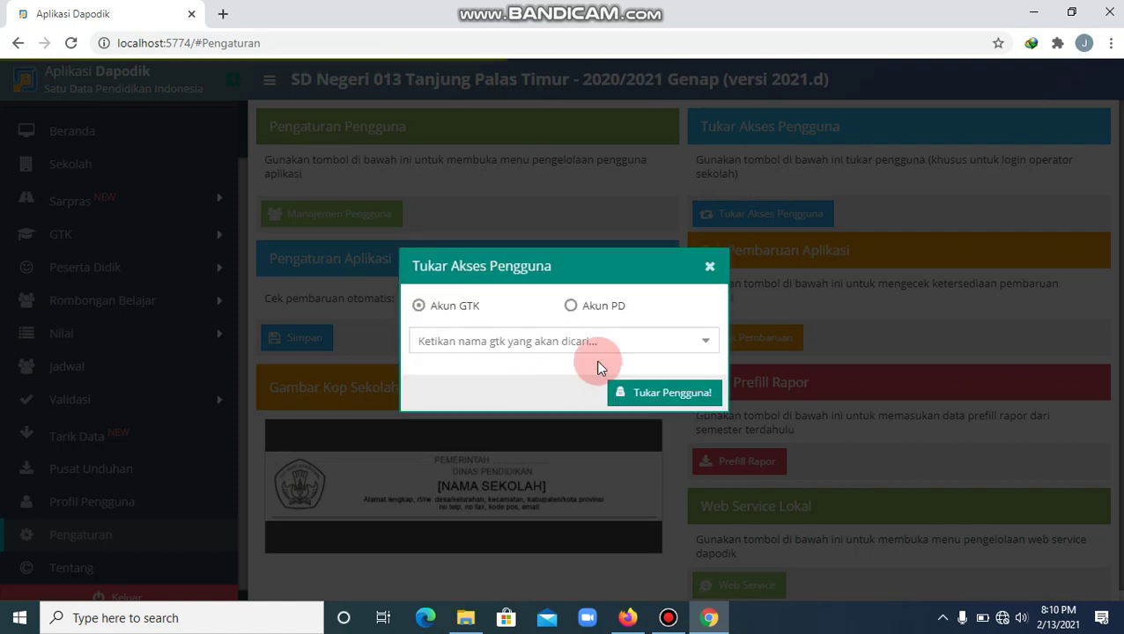
click(705, 342)
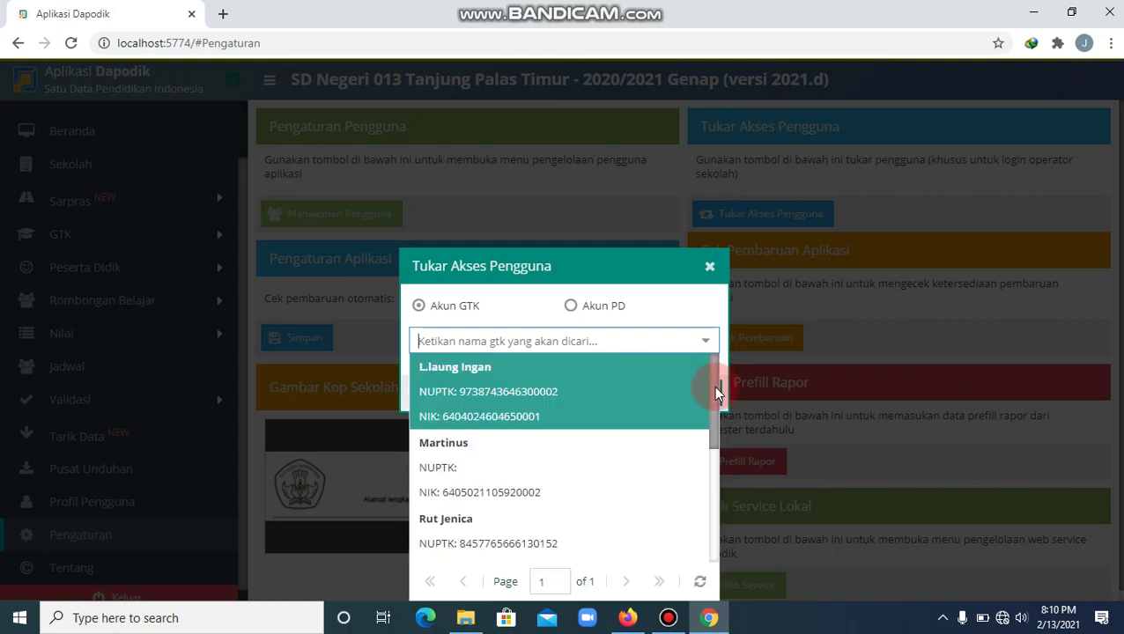
drag(715, 394, 727, 476)
click(572, 535)
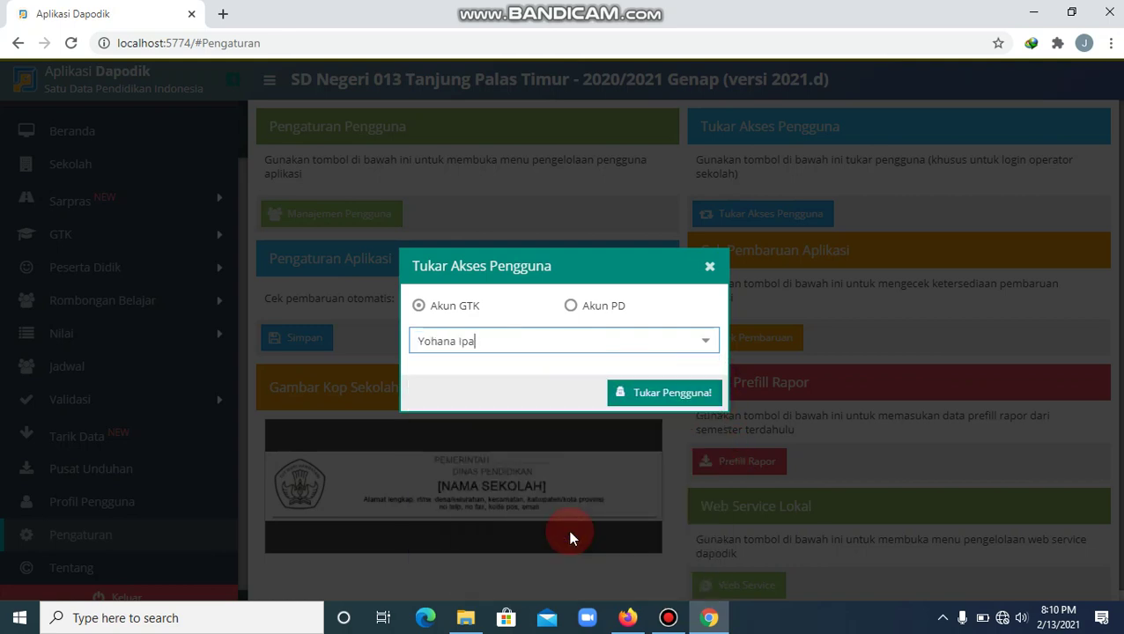
click(667, 400)
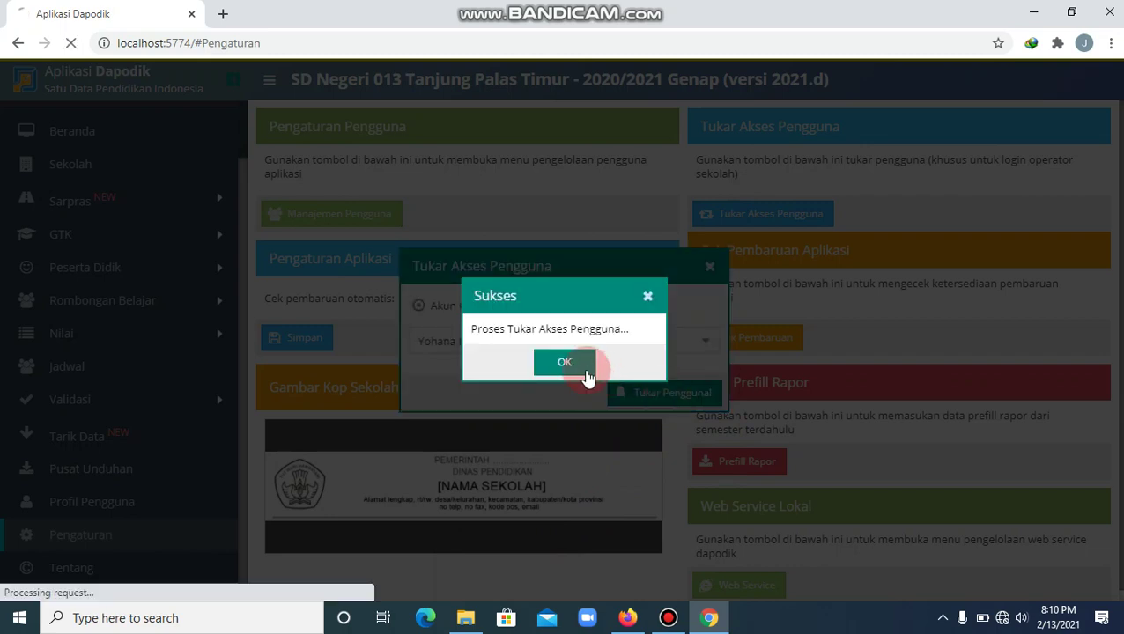
- Dismiss the Sukses message and let the Beranda dashboard reload under the teacher's account
click(580, 370)
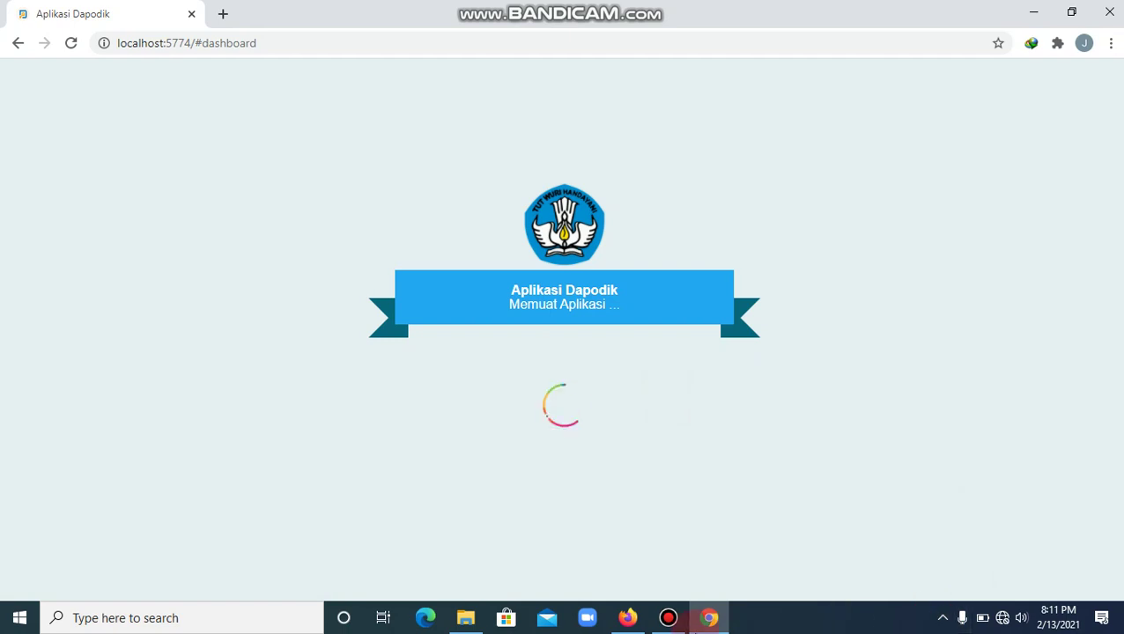
click(668, 618)
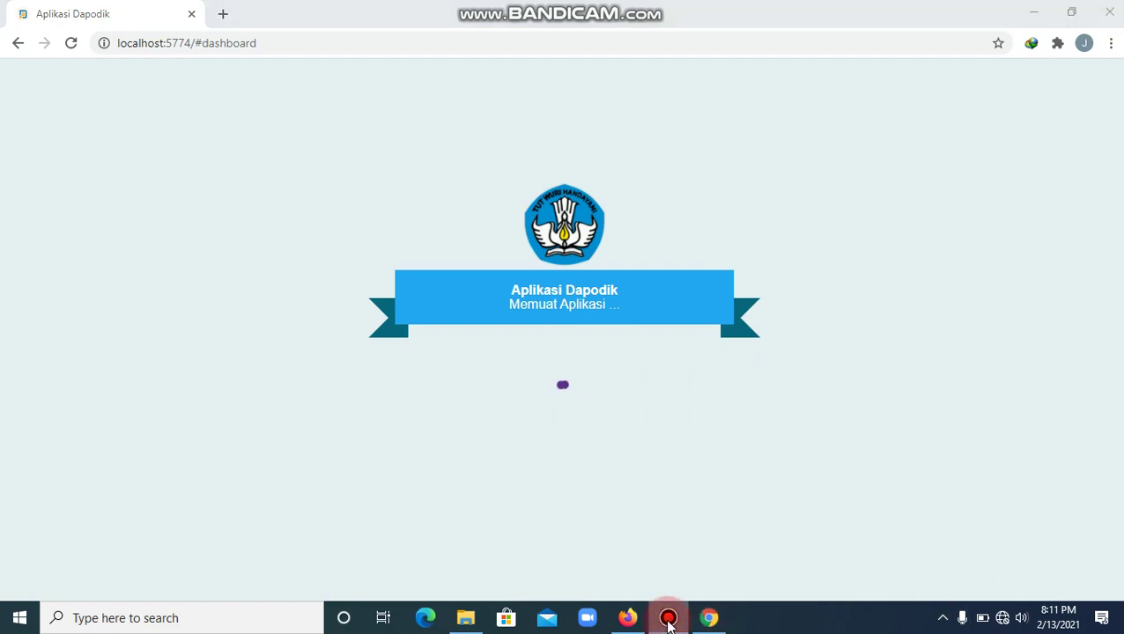
click(668, 618)
click(706, 420)
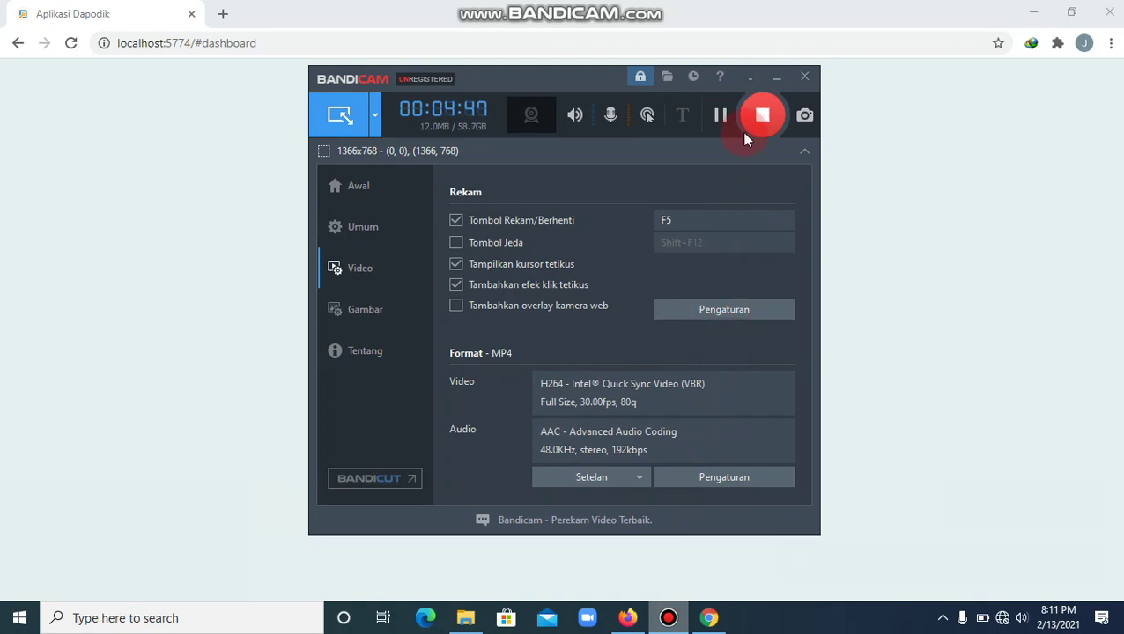
click(900, 114)
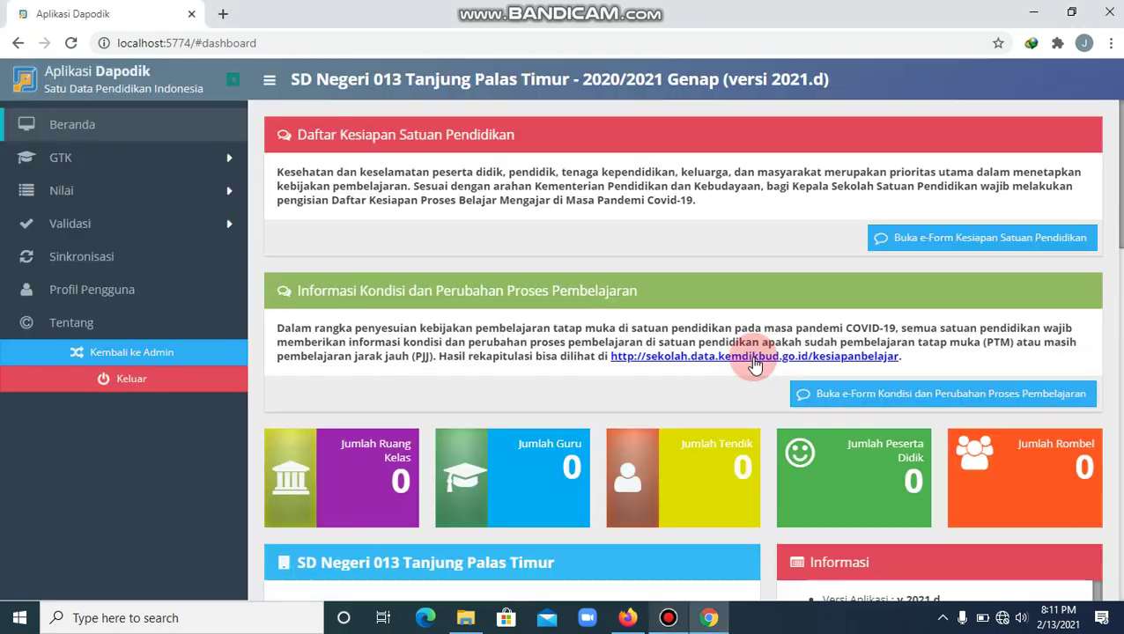
- Close the version welcome notes and open Validasi Lokal from the Validasi section
click(496, 449)
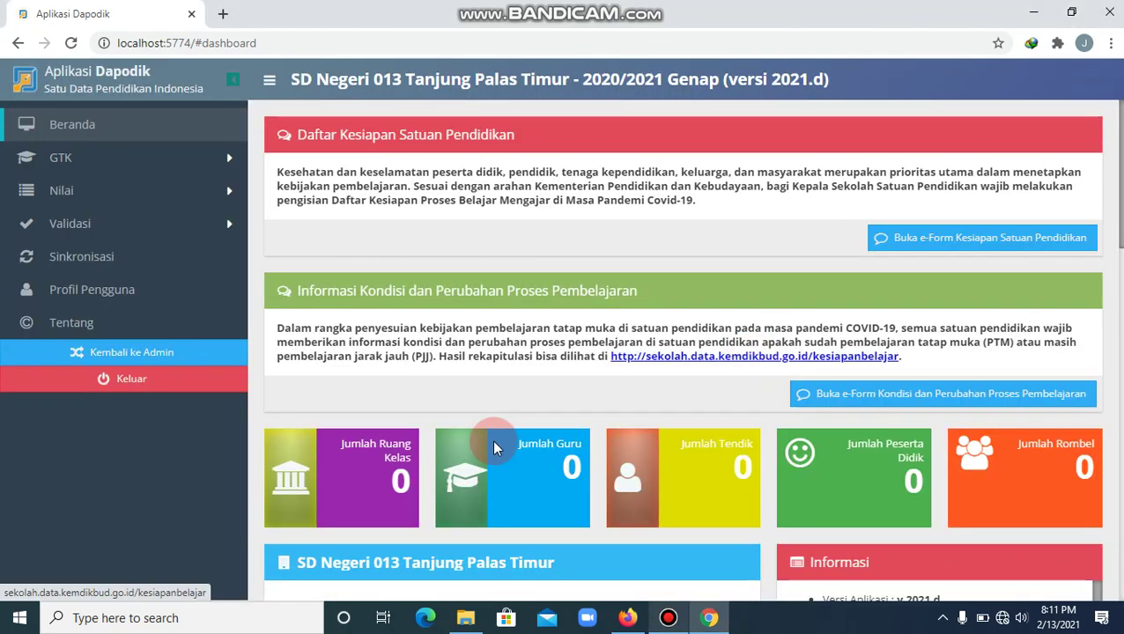
click(137, 269)
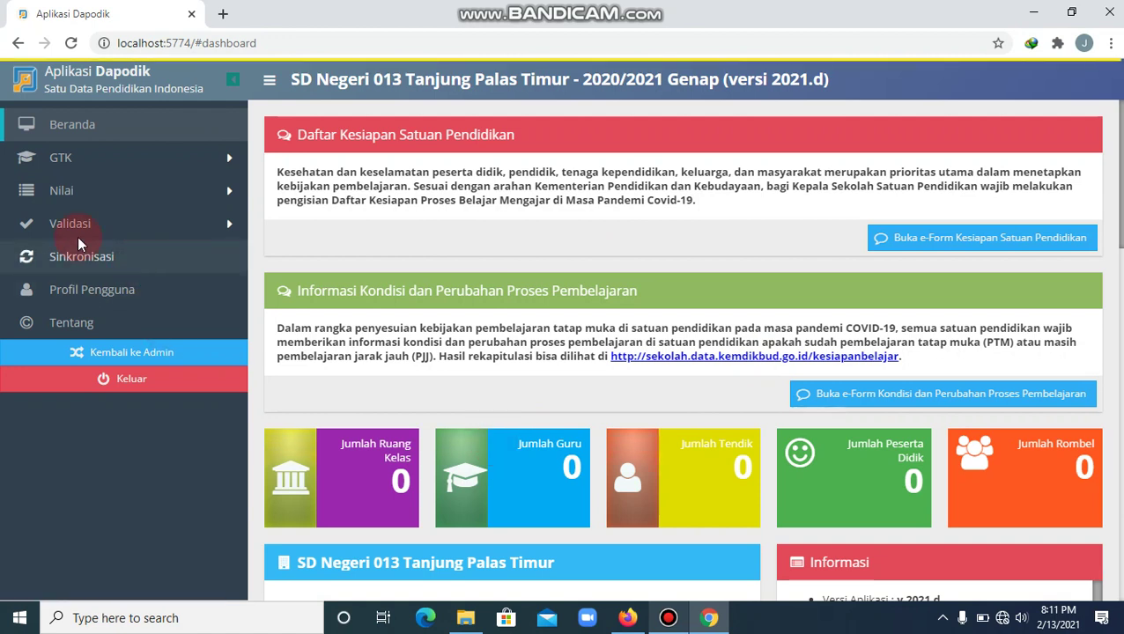
click(137, 230)
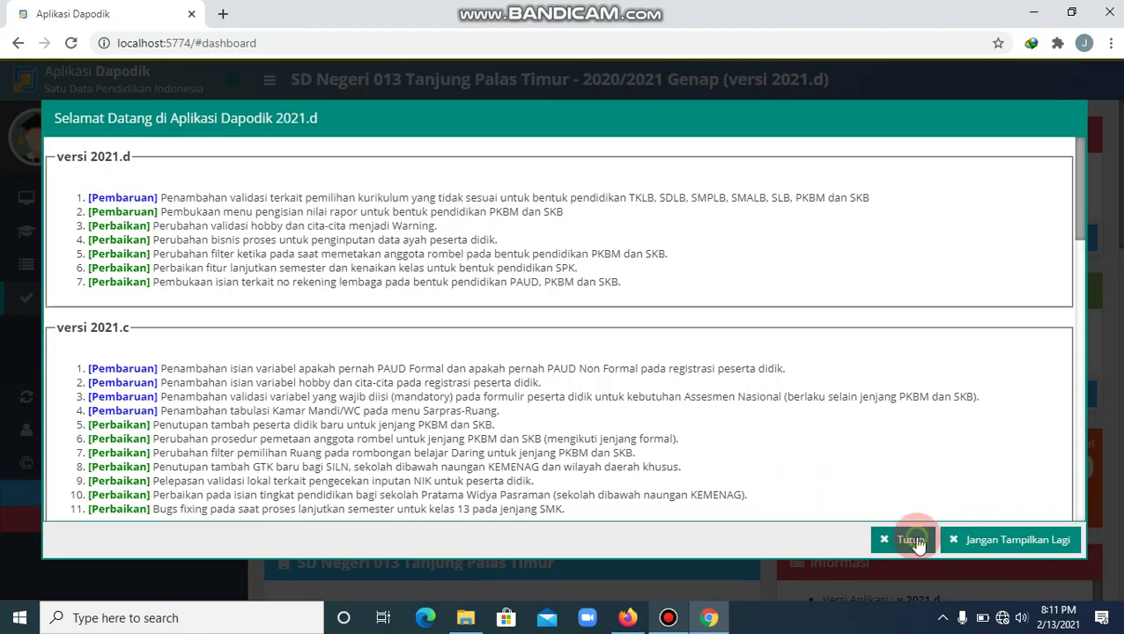
key(Escape)
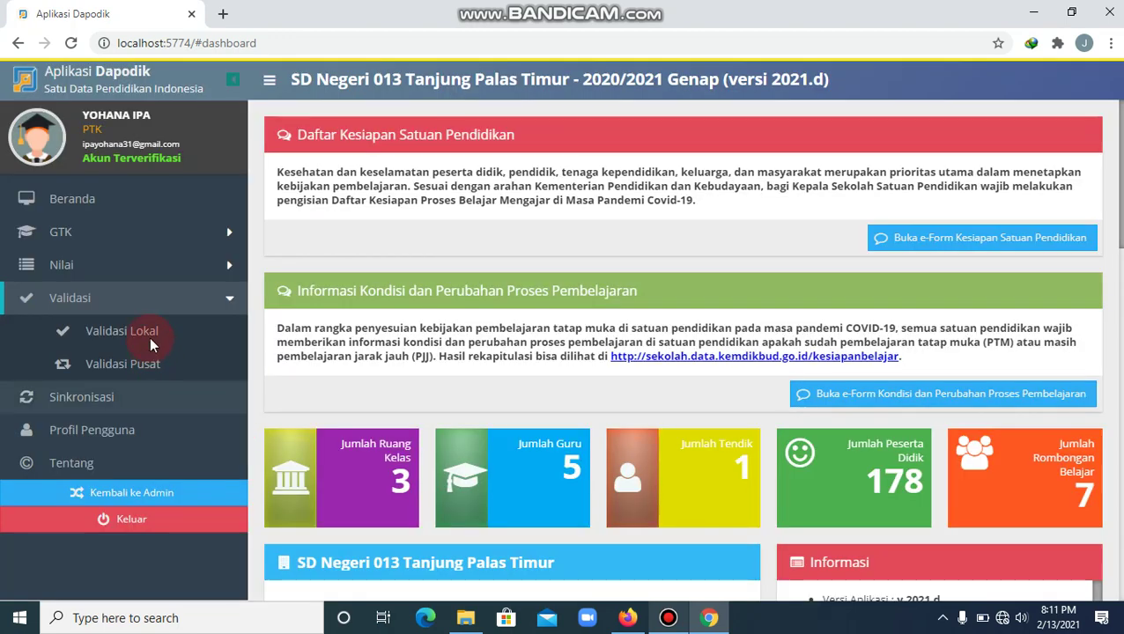
click(149, 333)
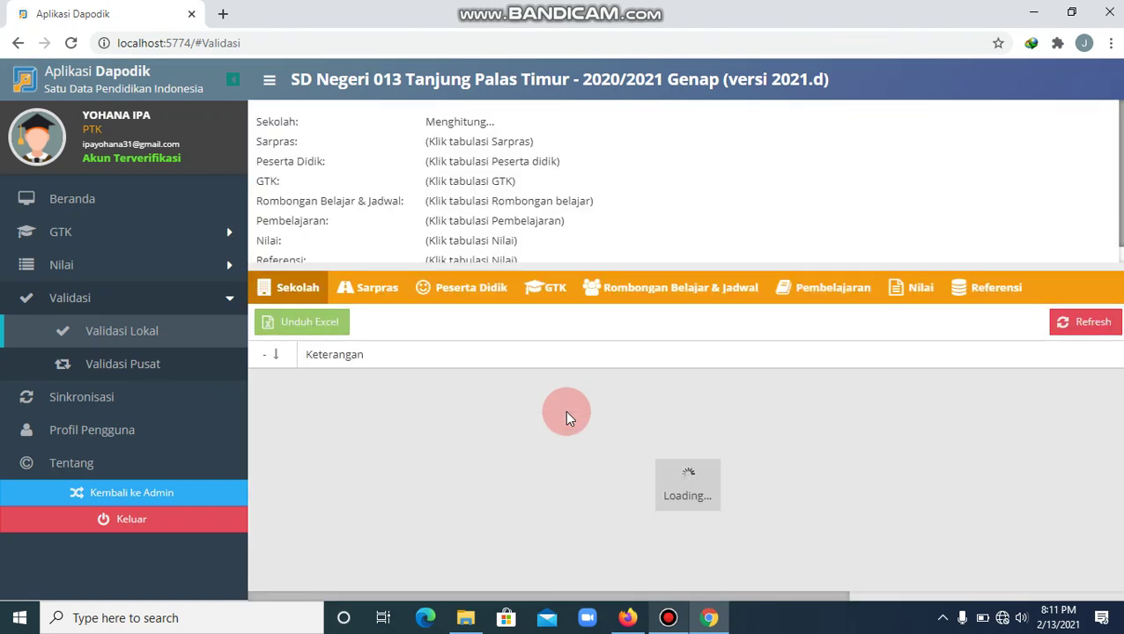
- Run validation for Sarpras, Rombongan Belajar & Jadwal, Pembelajaran, Nilai, Referensi, GTK and Peserta Didik
click(382, 298)
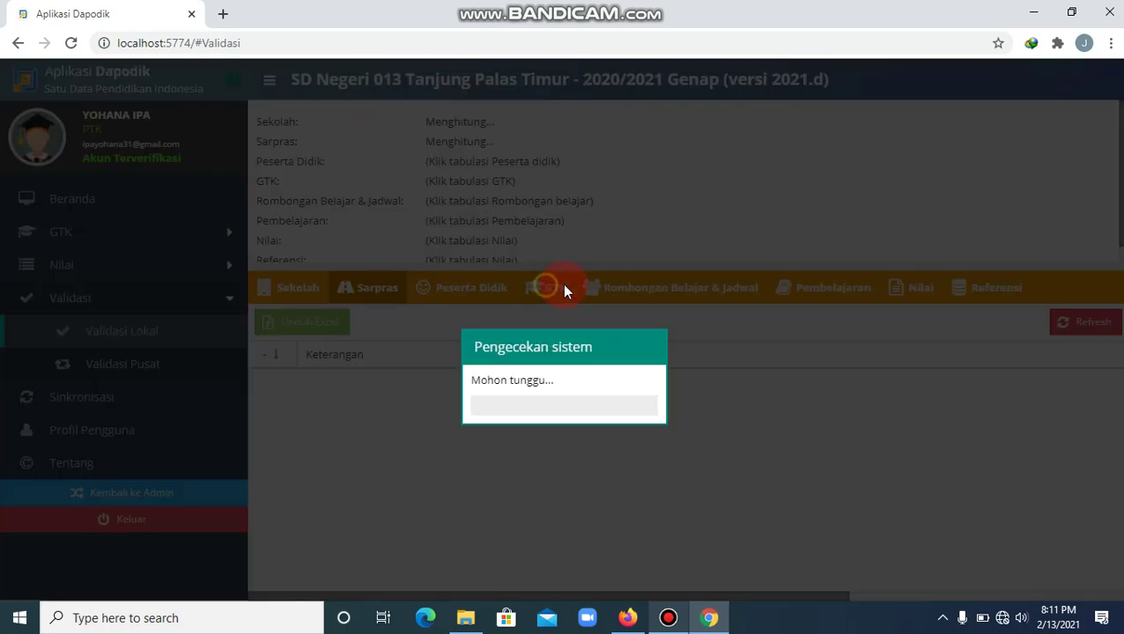
click(642, 295)
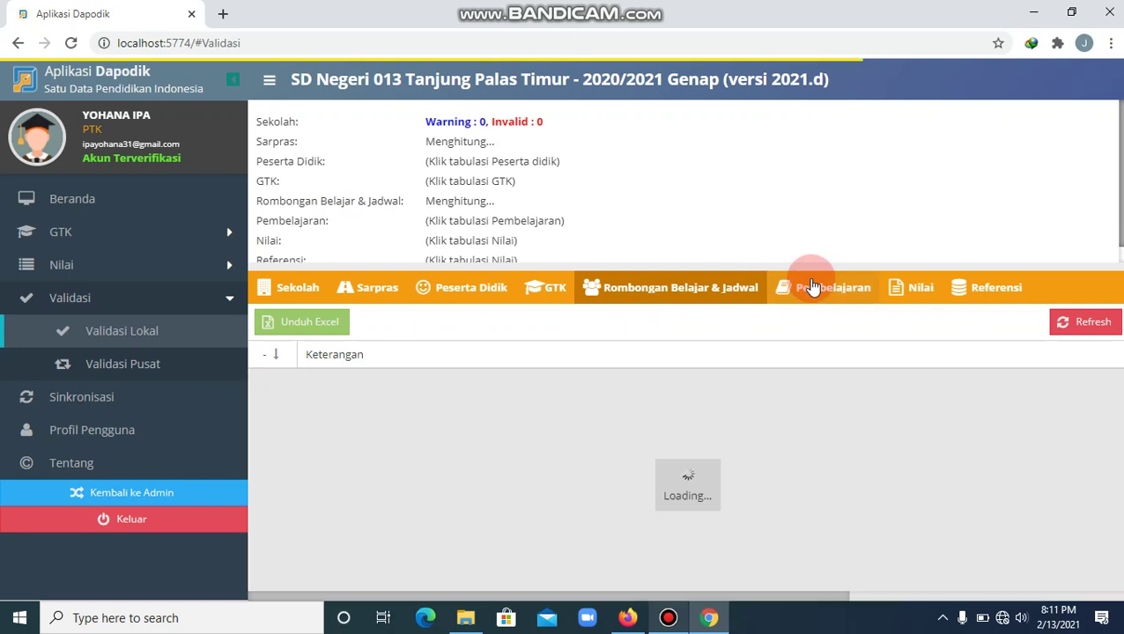
click(812, 287)
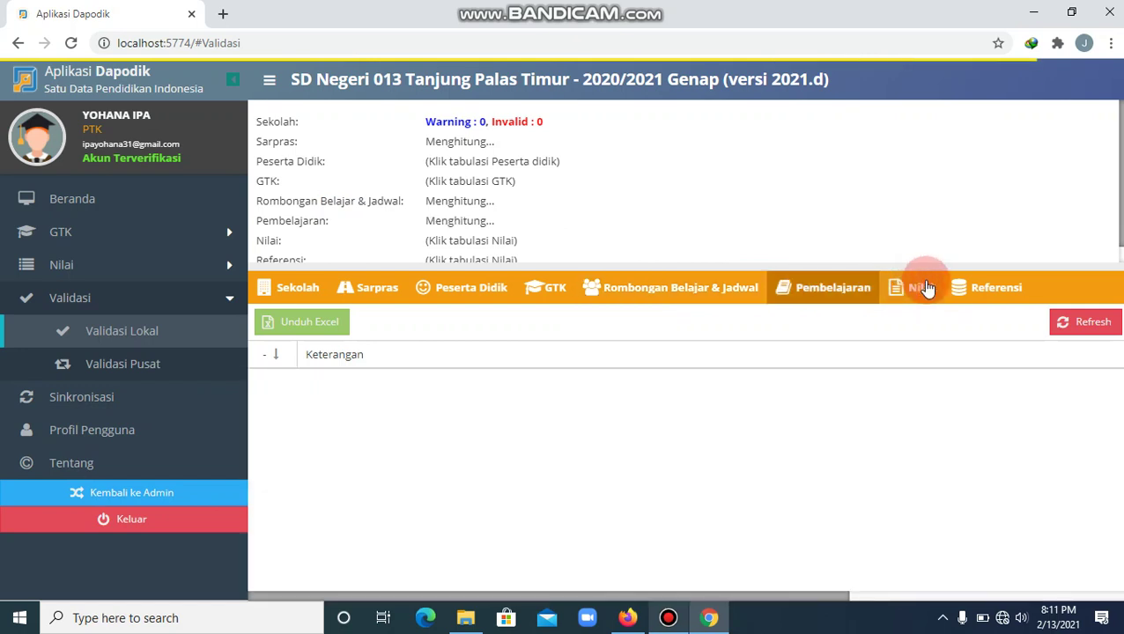
click(1003, 288)
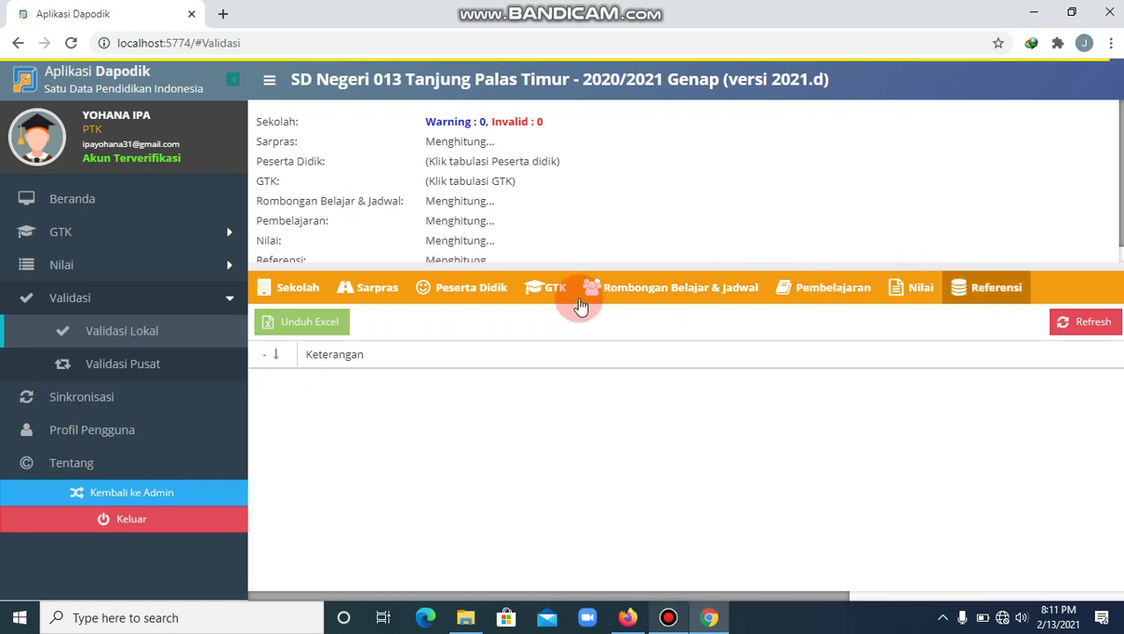
click(552, 291)
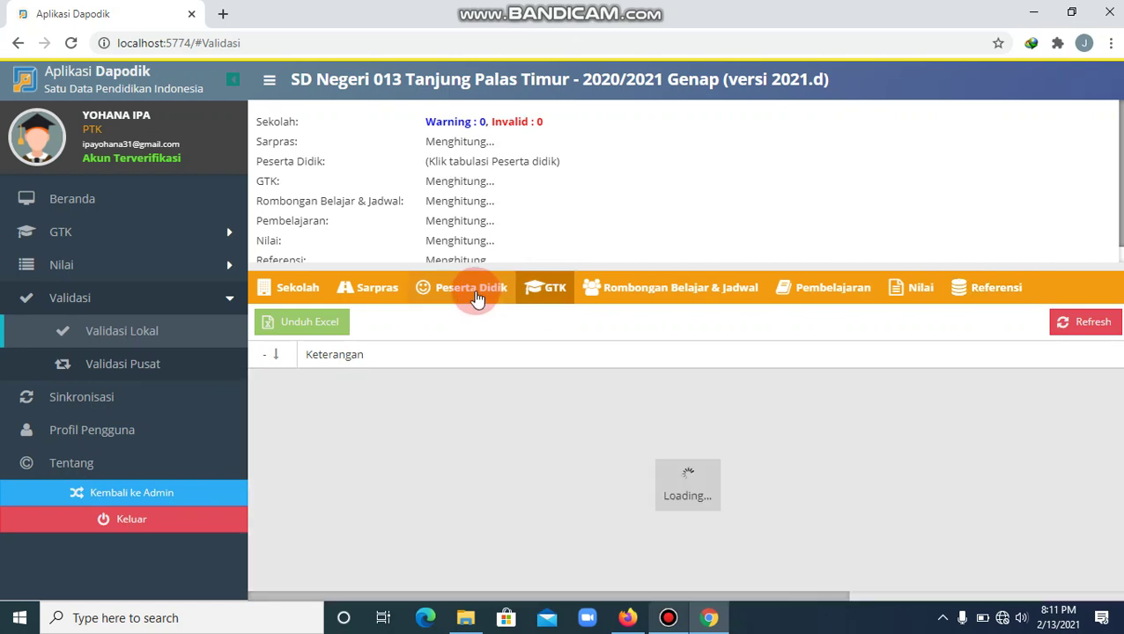
click(474, 290)
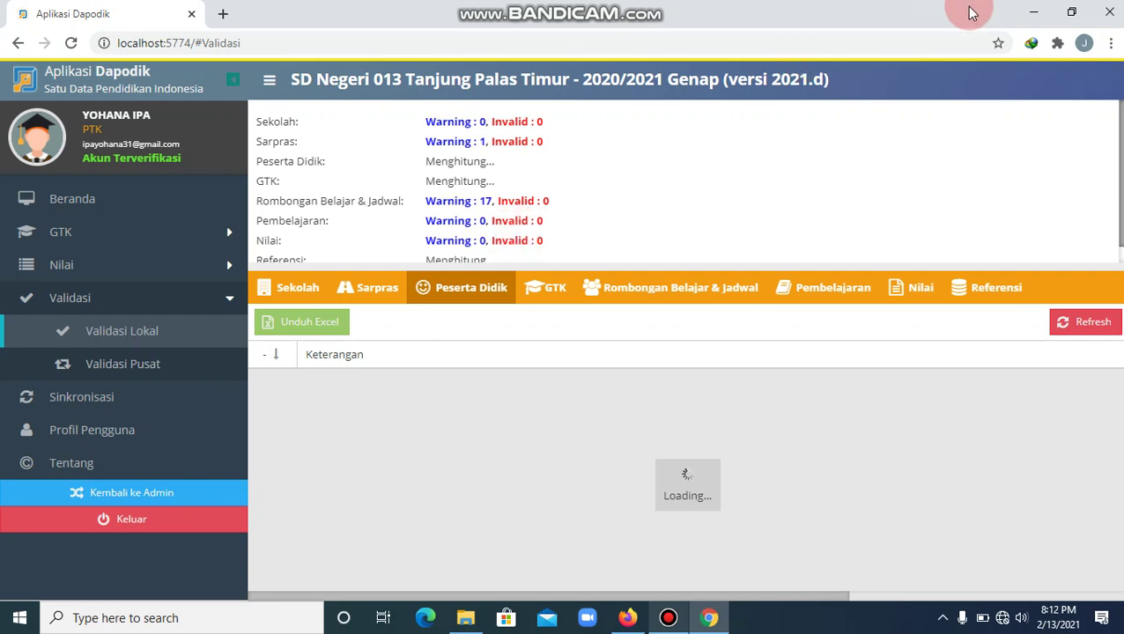
click(1033, 12)
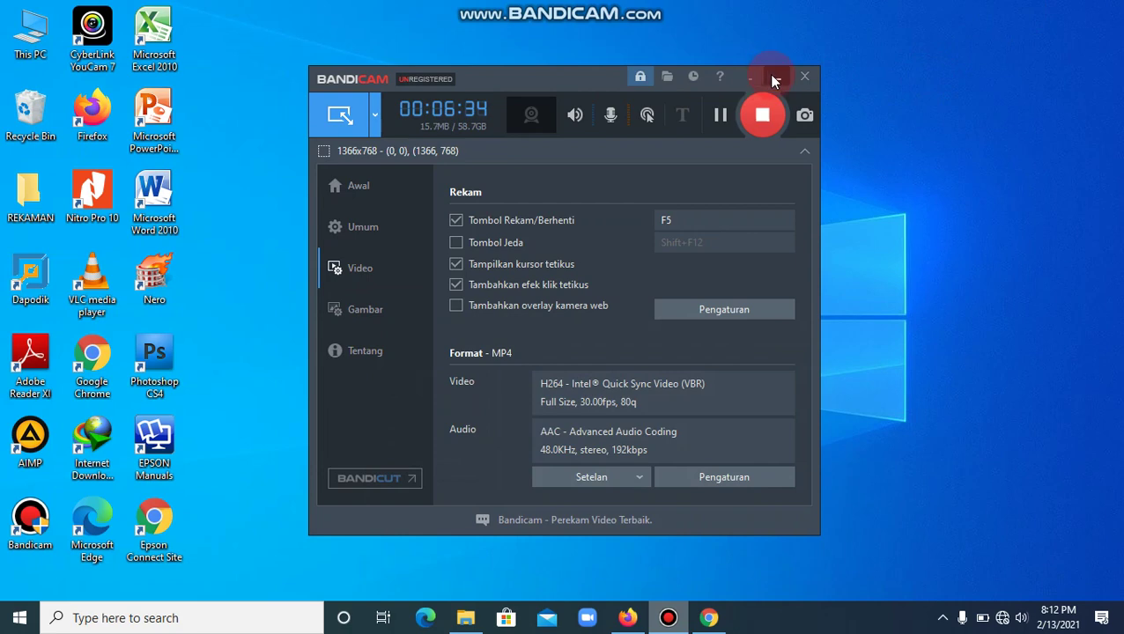
click(776, 78)
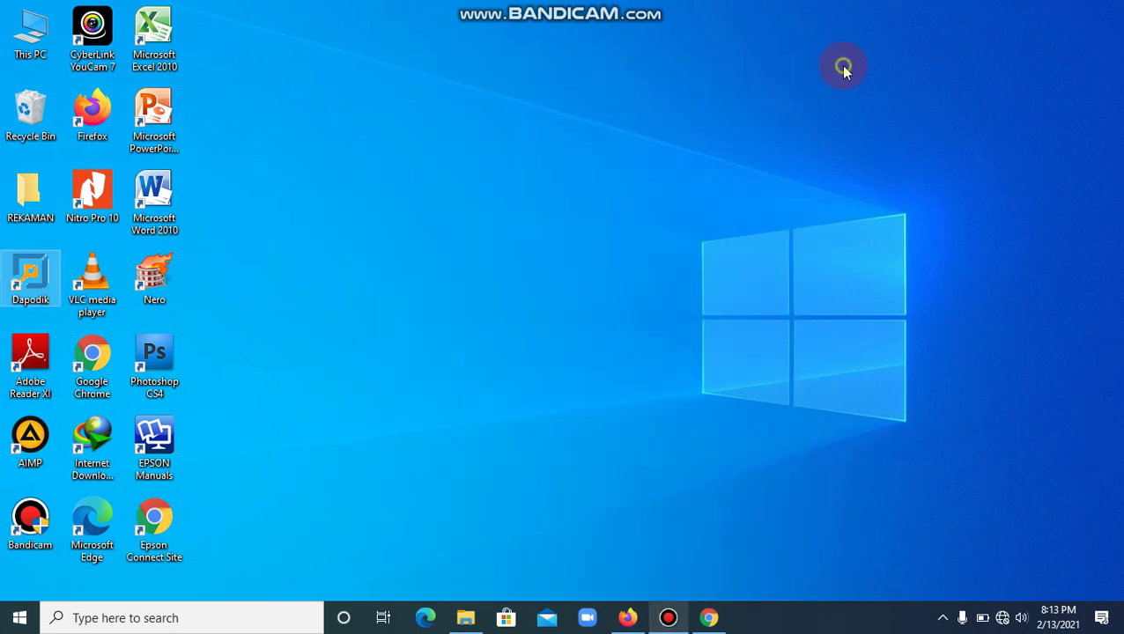
right_click(843, 70)
click(884, 112)
right_click(688, 115)
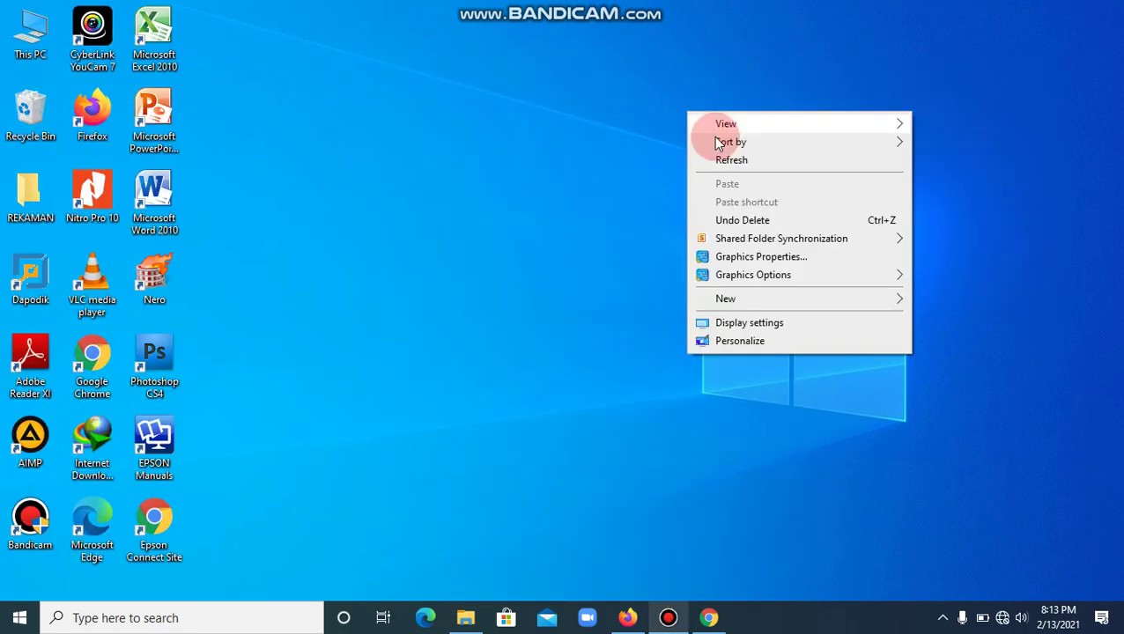
click(728, 157)
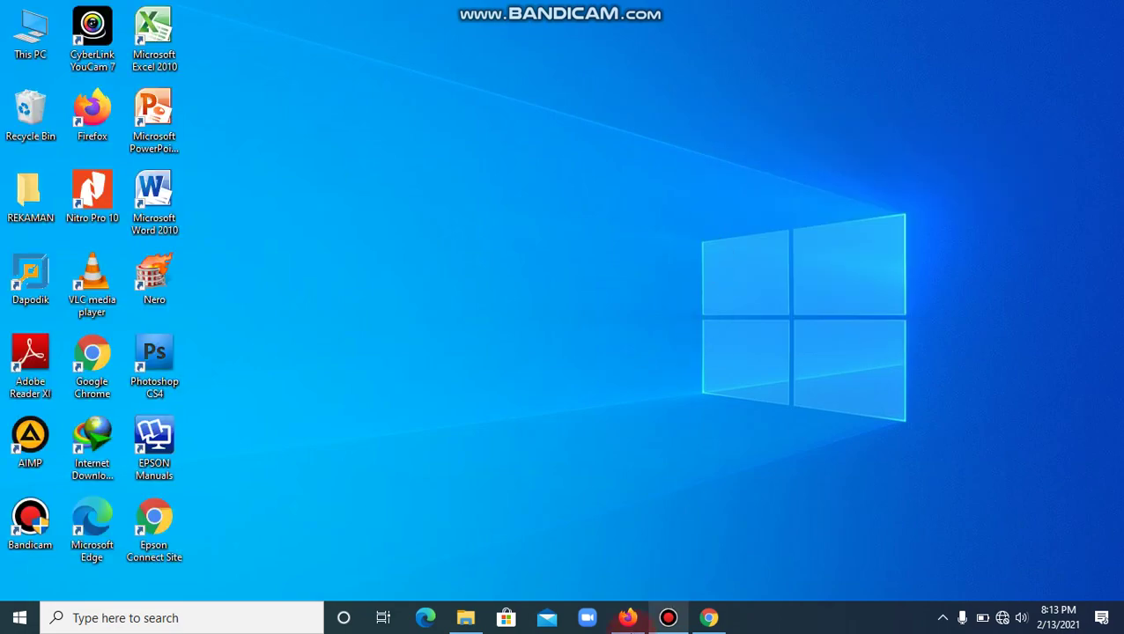
click(627, 618)
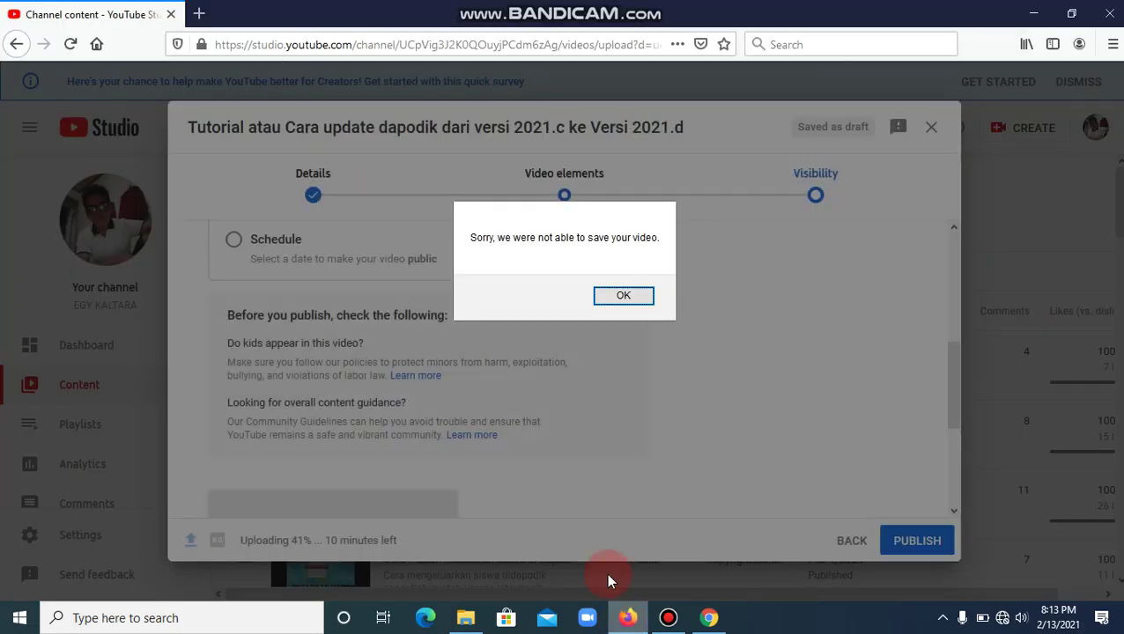
click(617, 295)
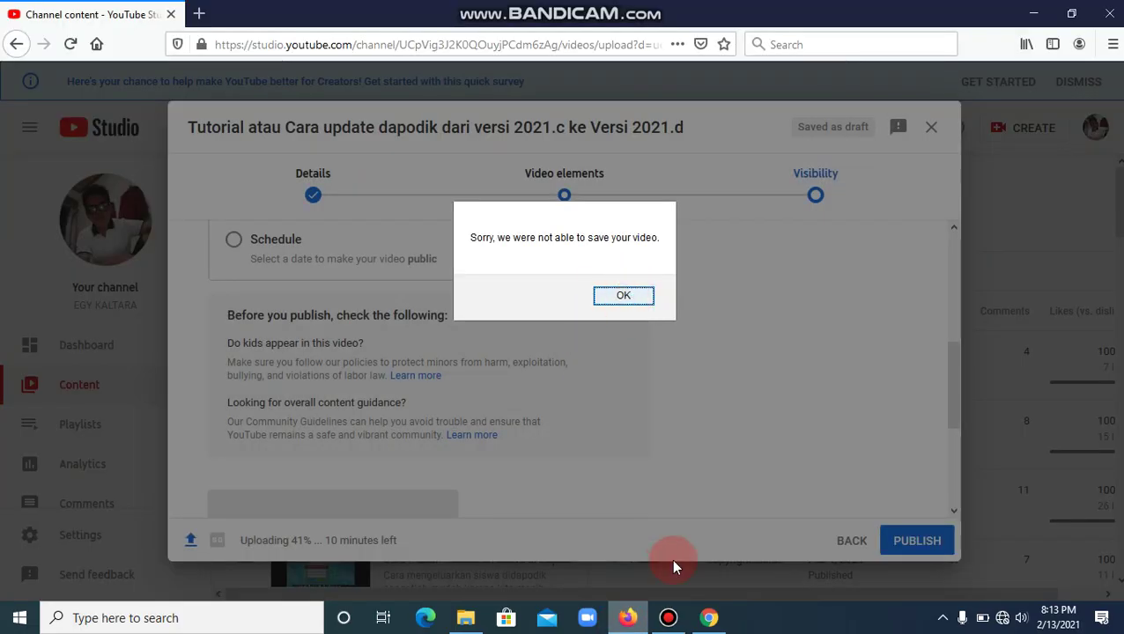
click(707, 619)
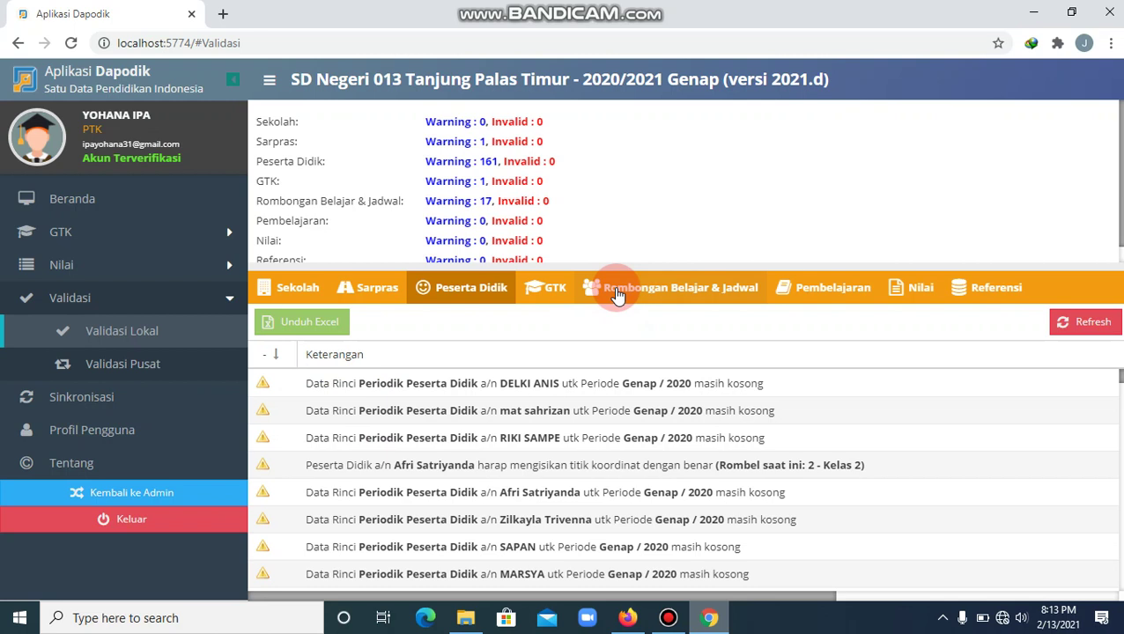
- Go to Sinkronisasi, which reports 180 warning records and asks whether to proceed
click(112, 398)
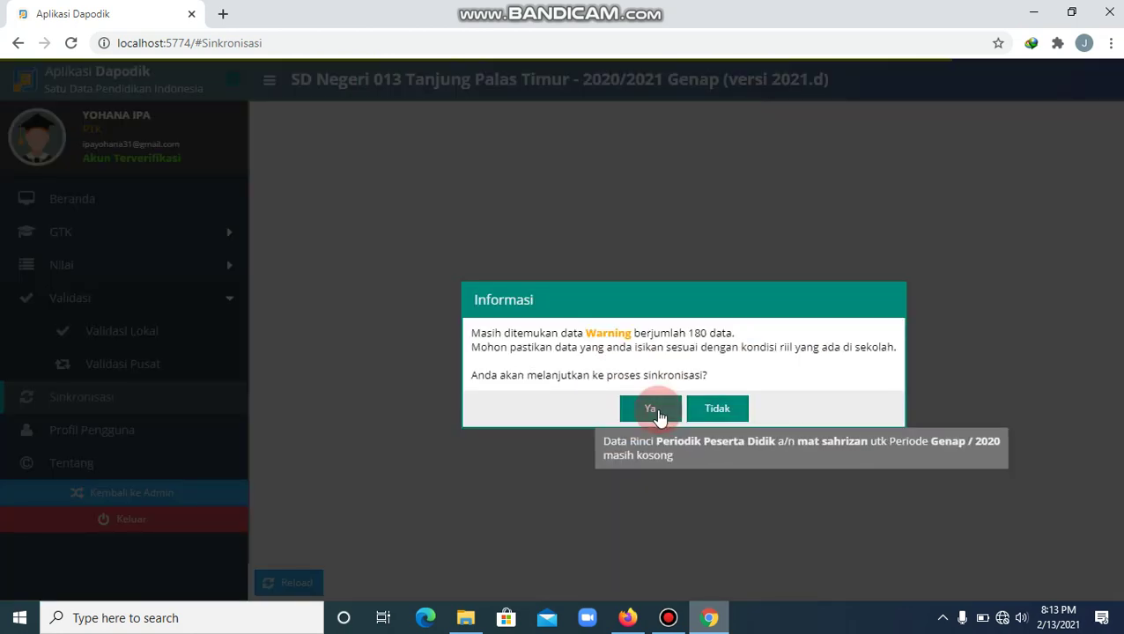
- Continue synchronising despite the warnings and show step 2's list of data items
click(650, 411)
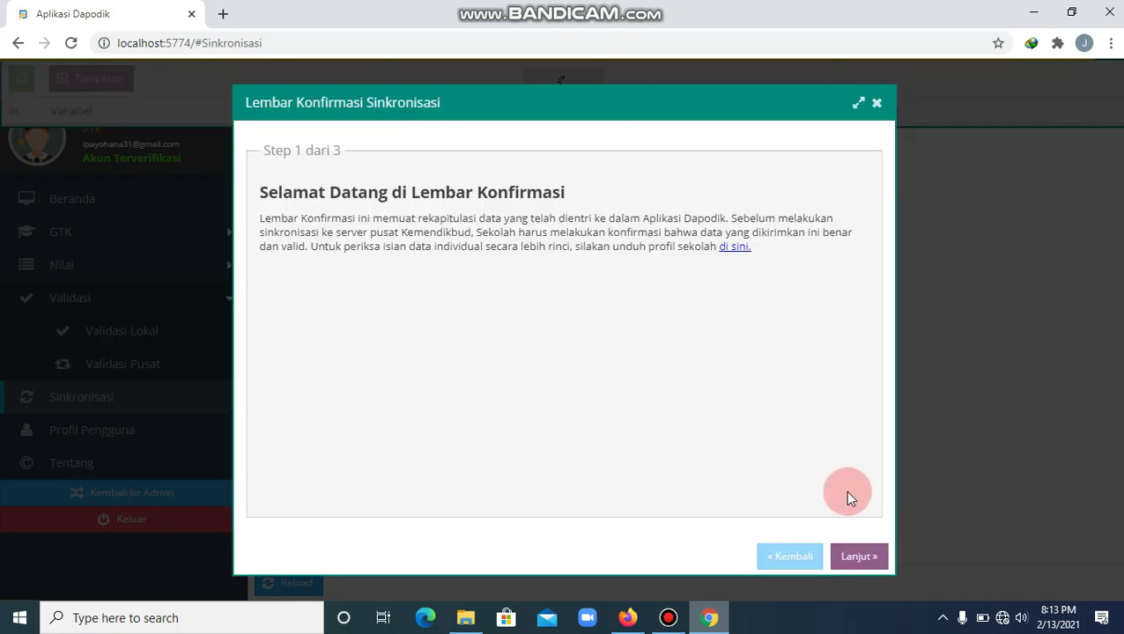
click(853, 555)
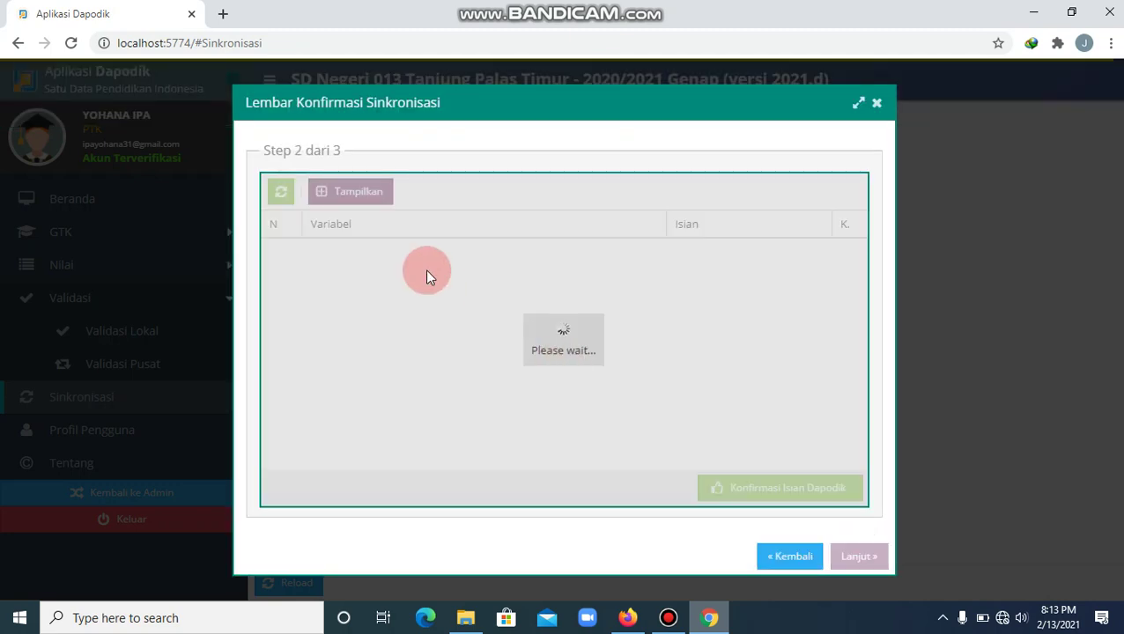
click(358, 193)
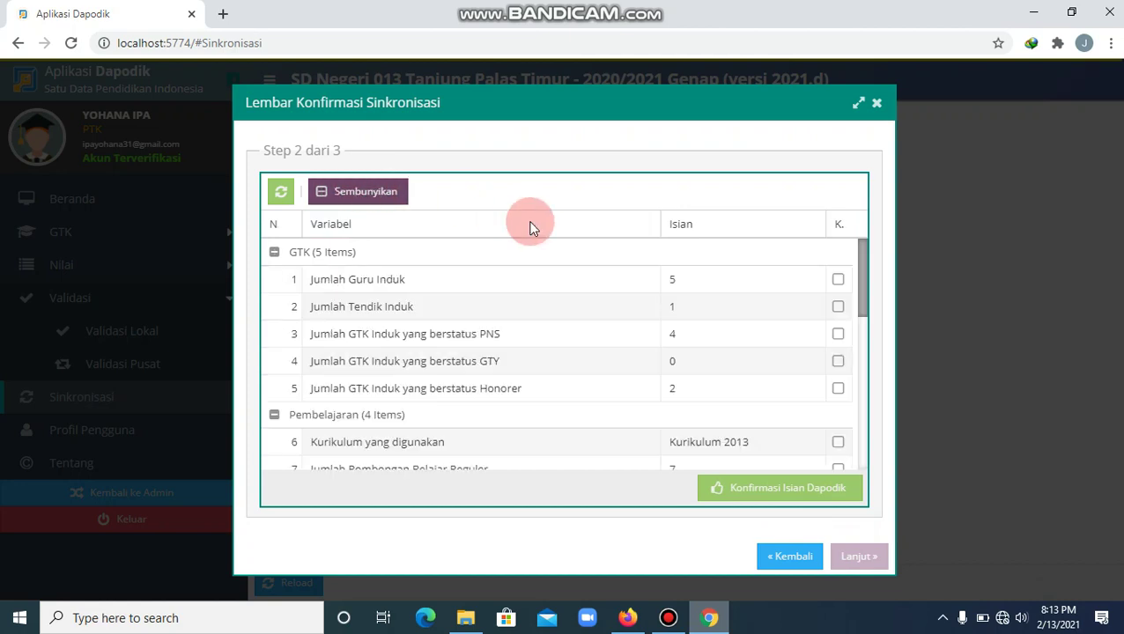
- Confirm the teacher, staff, PNS, GTY, curriculum, class group and student count items
click(837, 279)
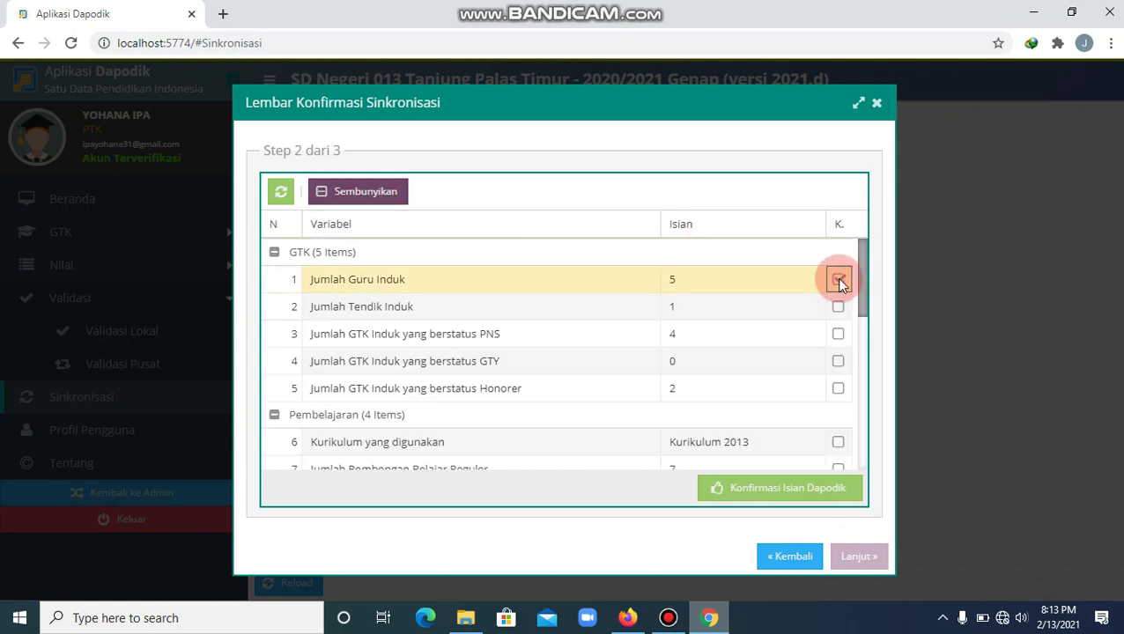
click(837, 307)
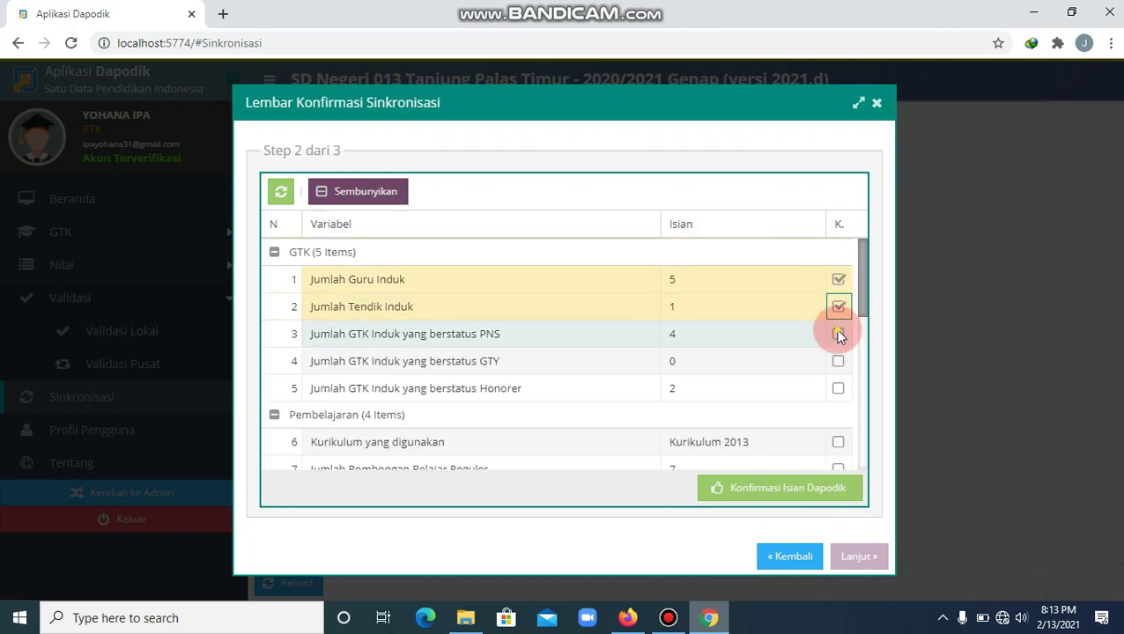
click(838, 334)
click(838, 360)
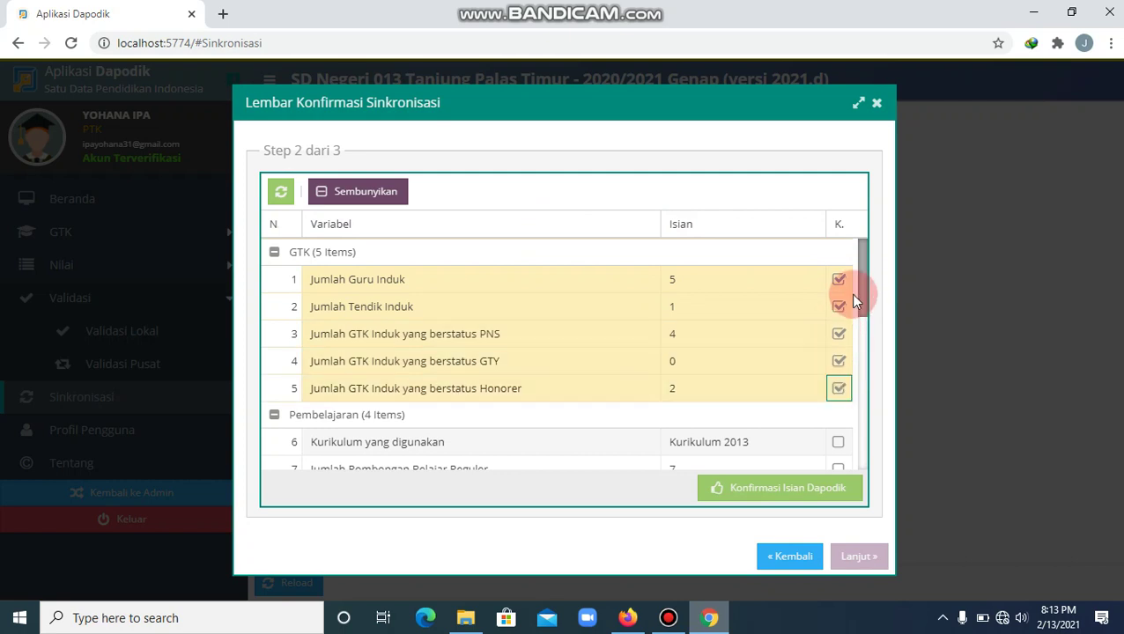
drag(864, 316, 863, 333)
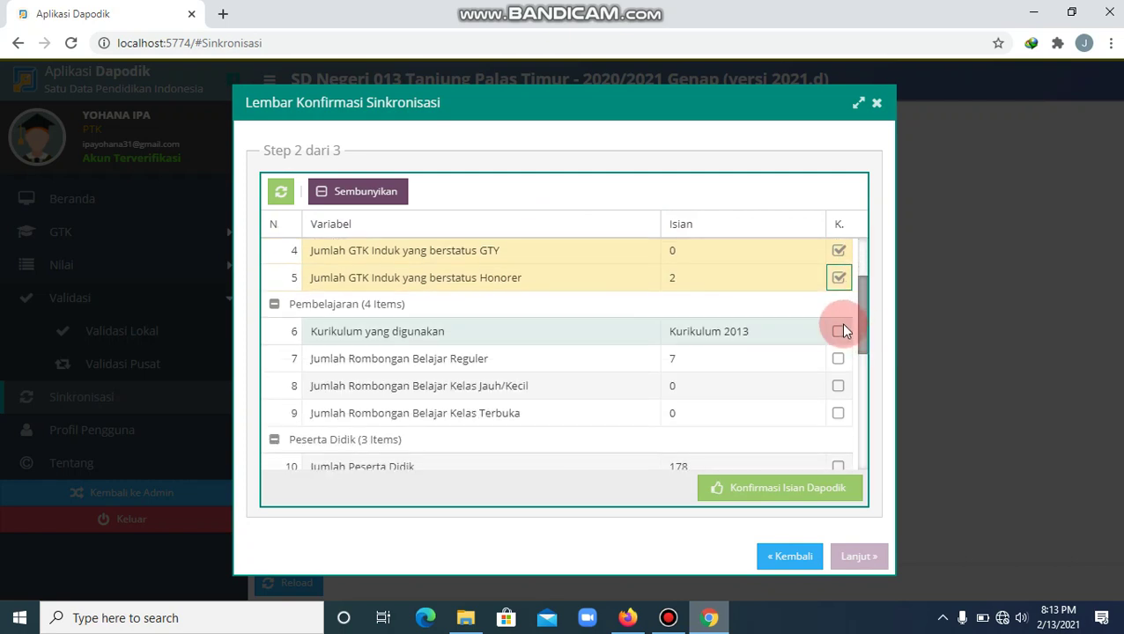
click(838, 358)
click(838, 386)
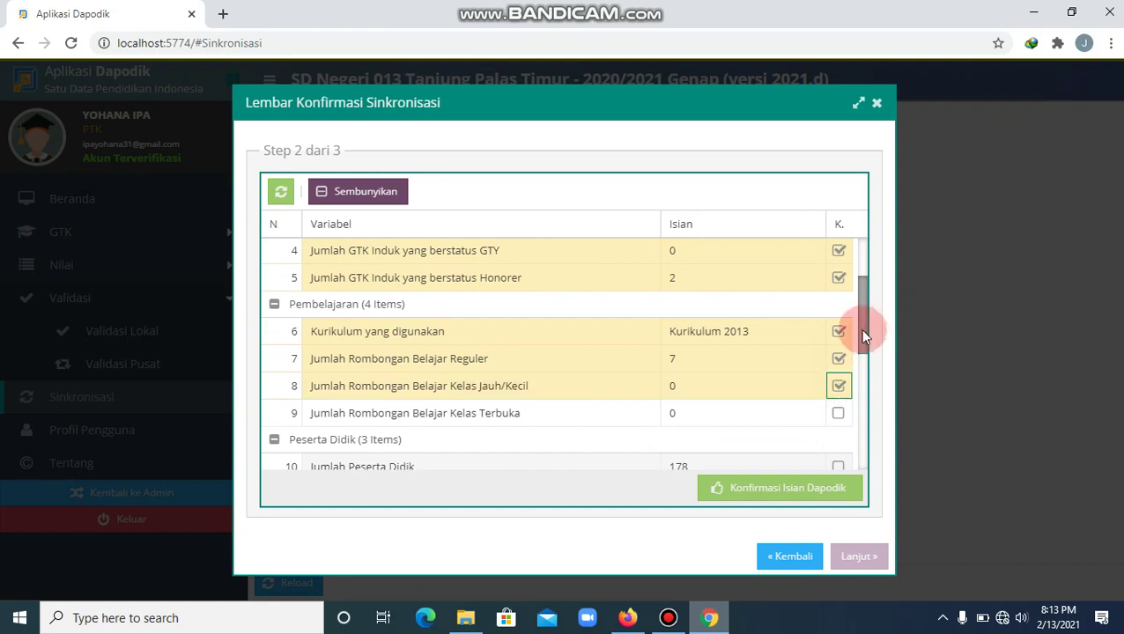
drag(861, 336, 876, 366)
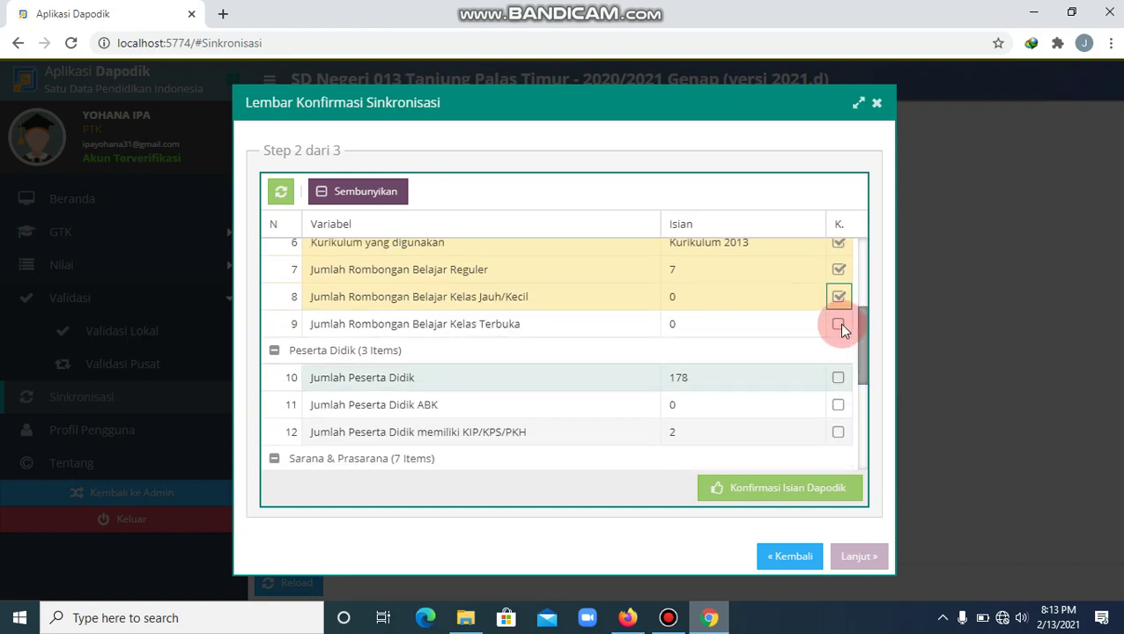
click(838, 325)
click(838, 377)
click(839, 404)
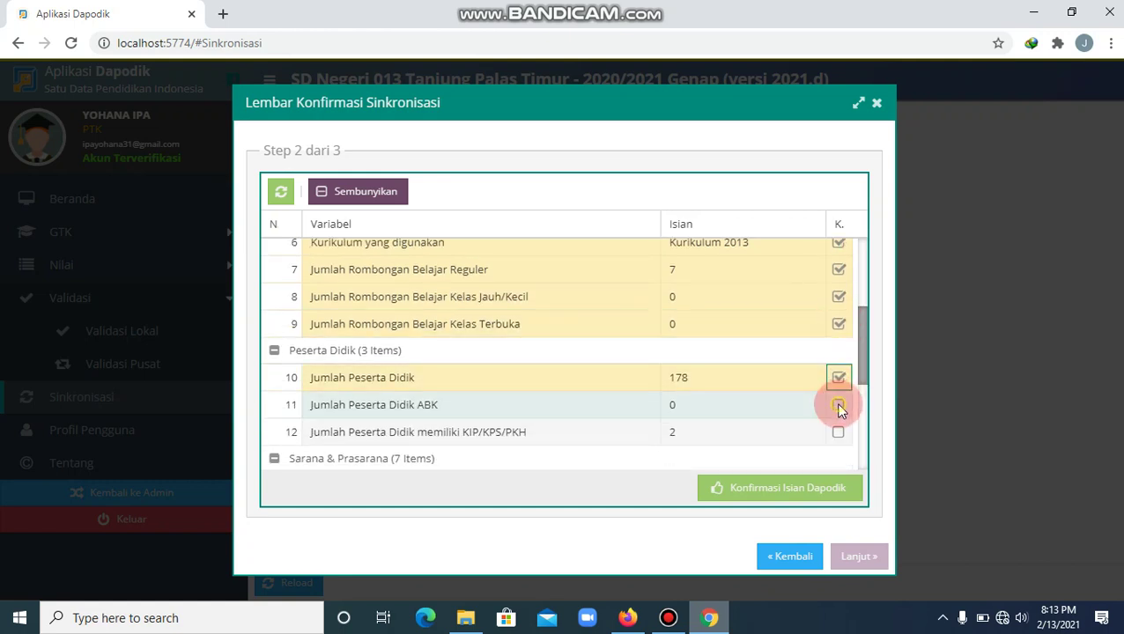
drag(859, 375, 870, 419)
- Confirm the facility, electricity, internet, damaged room and BOS items, then submit via Konfirmasi Isian Dapodik
click(838, 362)
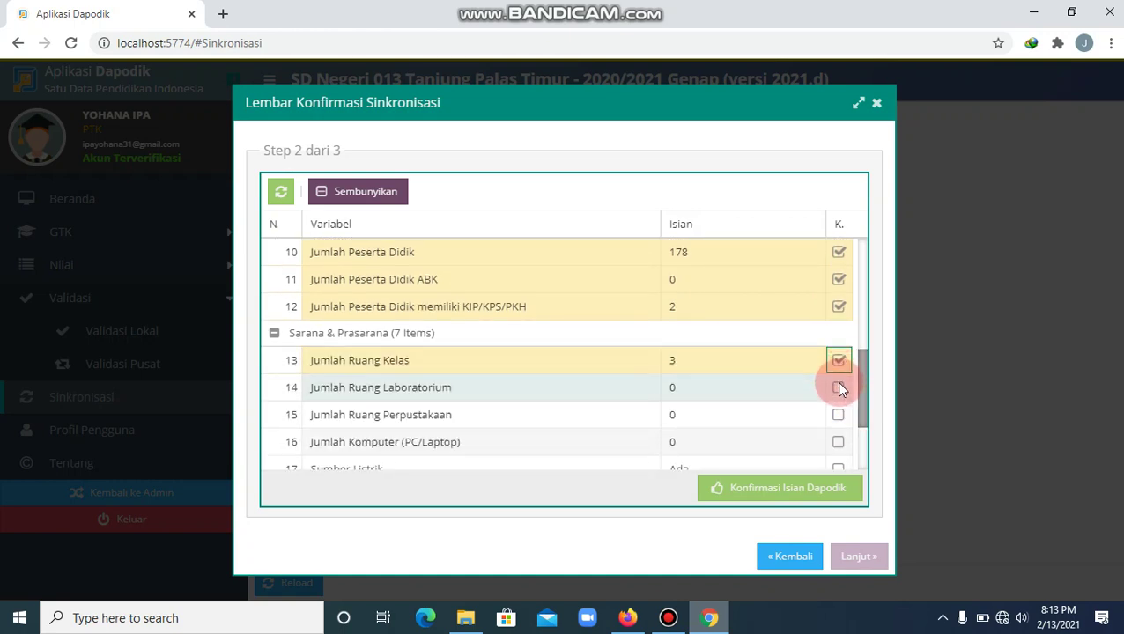
click(838, 387)
click(838, 415)
click(838, 442)
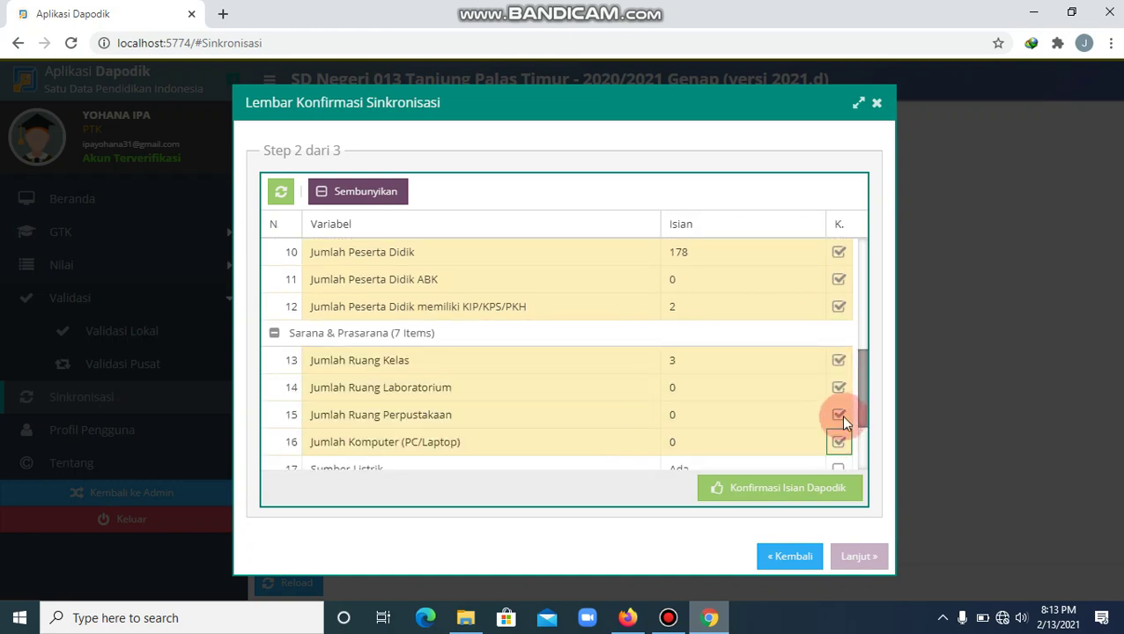
scroll(866, 430, down, 2)
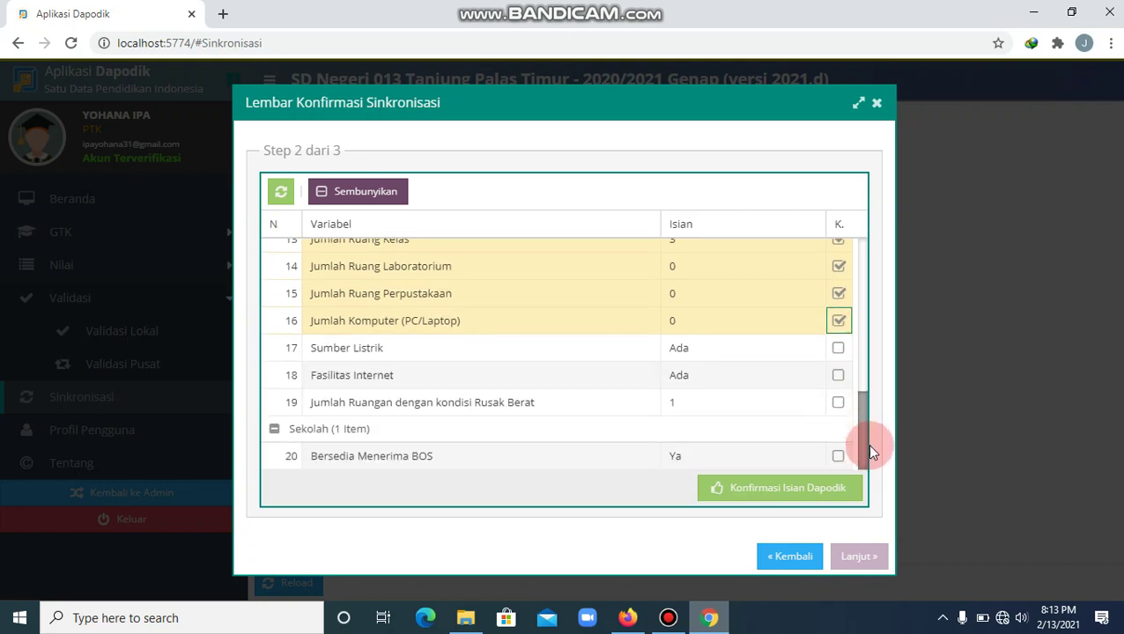
click(838, 353)
click(837, 375)
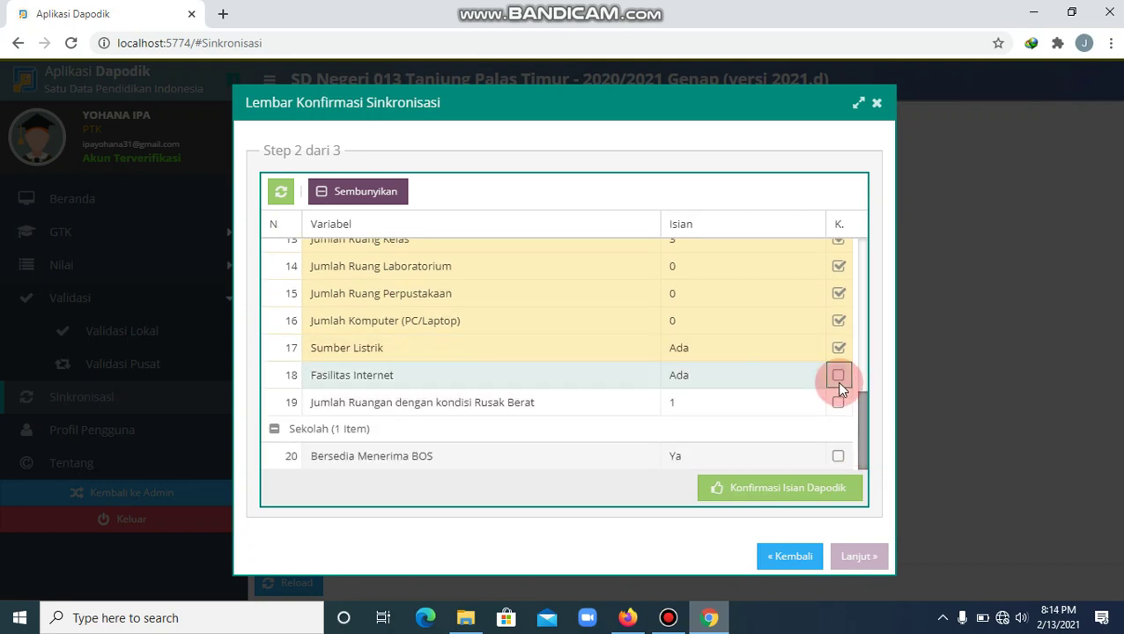
click(837, 402)
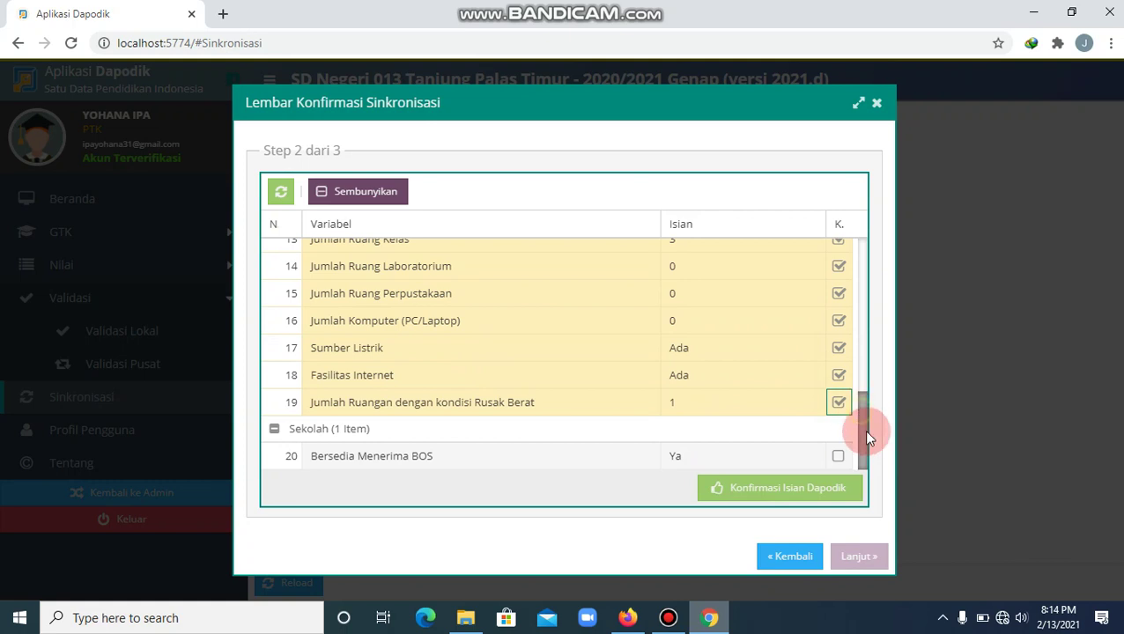
click(838, 457)
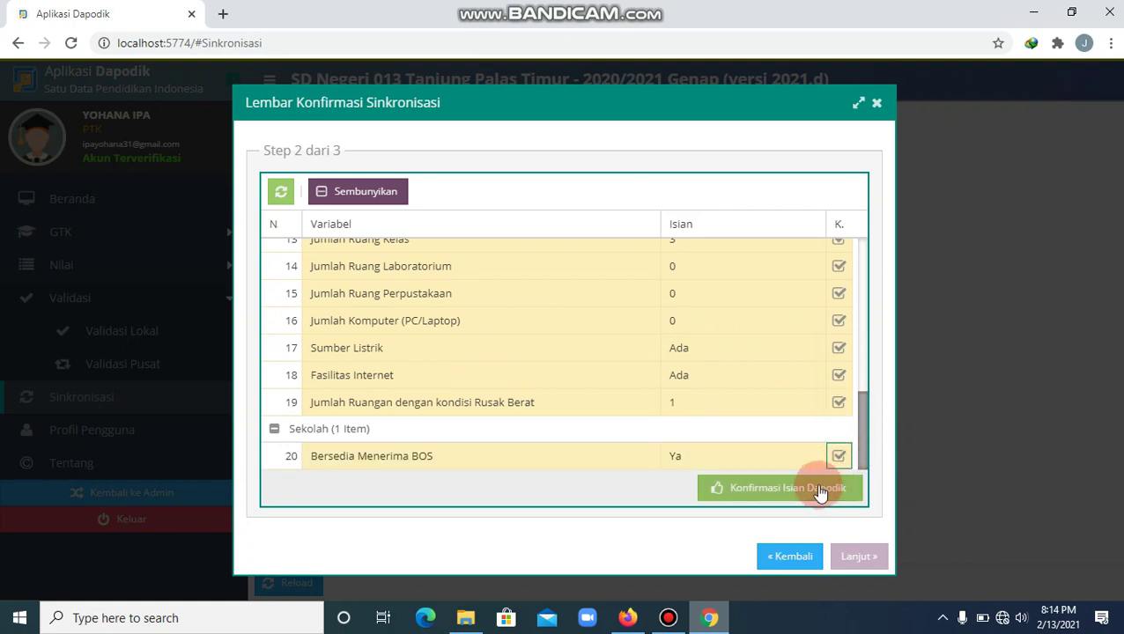
click(820, 490)
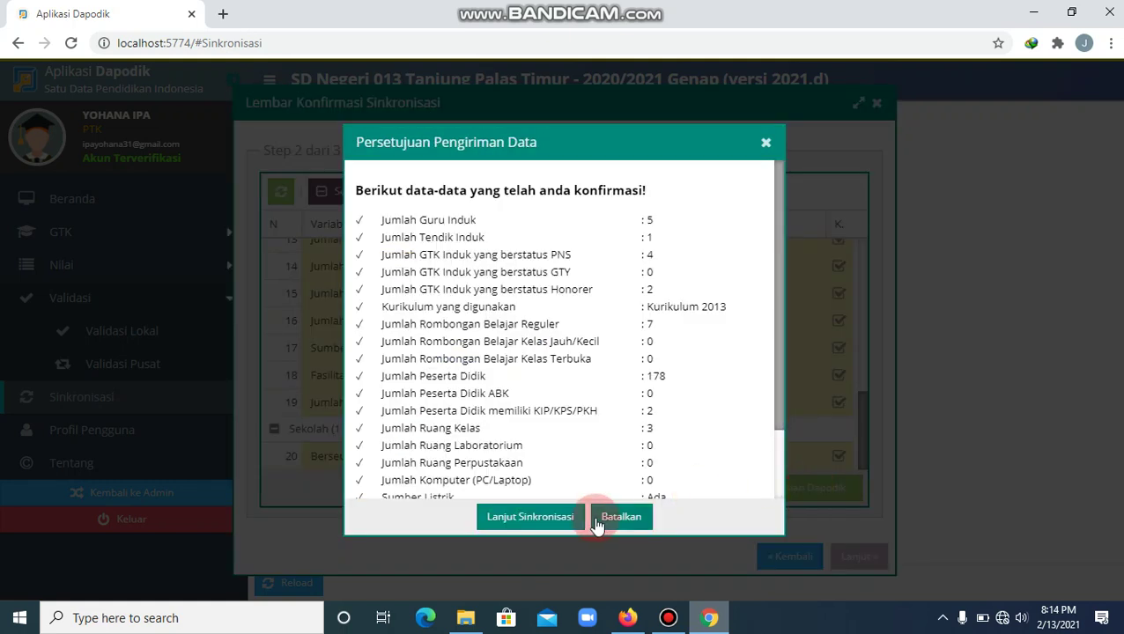
- Proceed with Lanjut Sinkronisasi, accept the data integrity statement and confirm sending the data
click(538, 519)
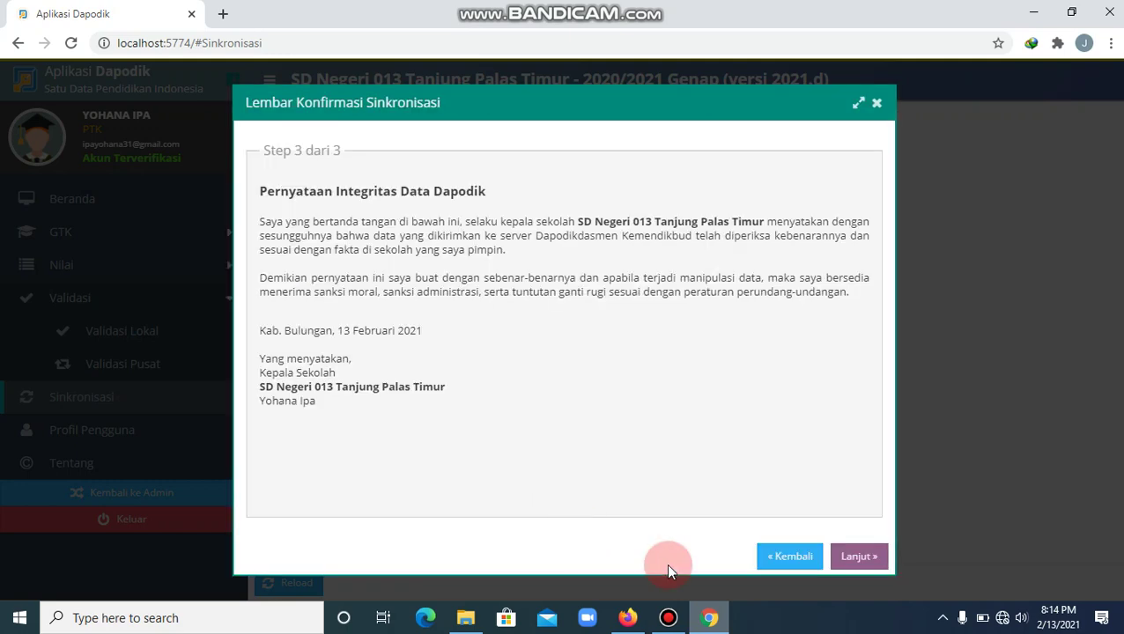
click(851, 559)
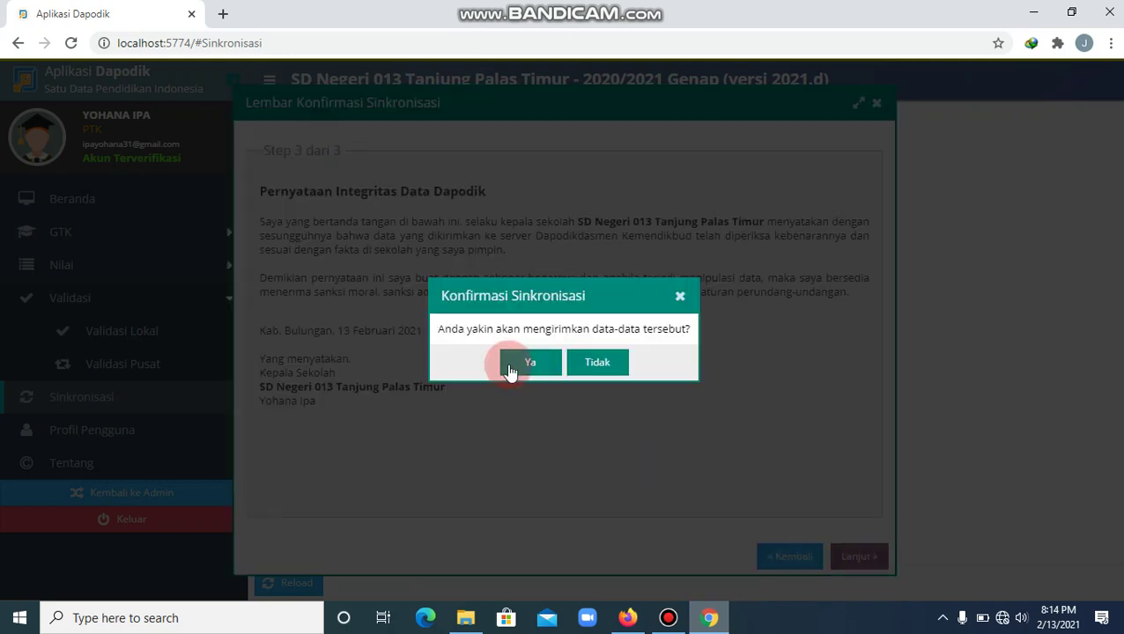
click(518, 363)
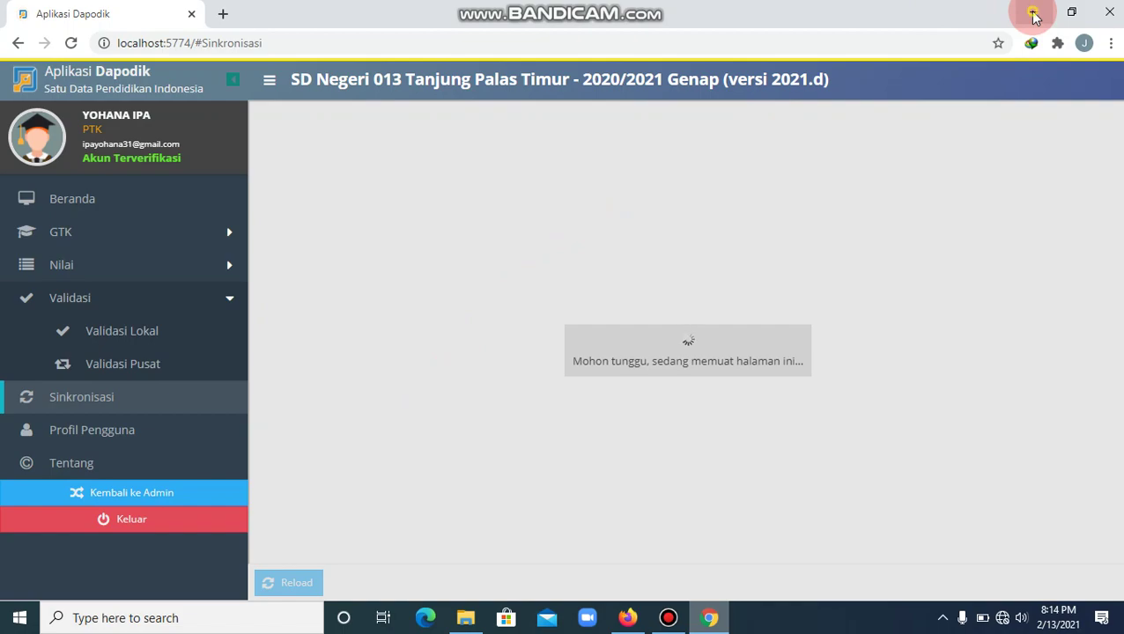
- Restore the Dapodik browser, switch to the Beranda dashboard, and bring up the Bandicam window
click(1034, 14)
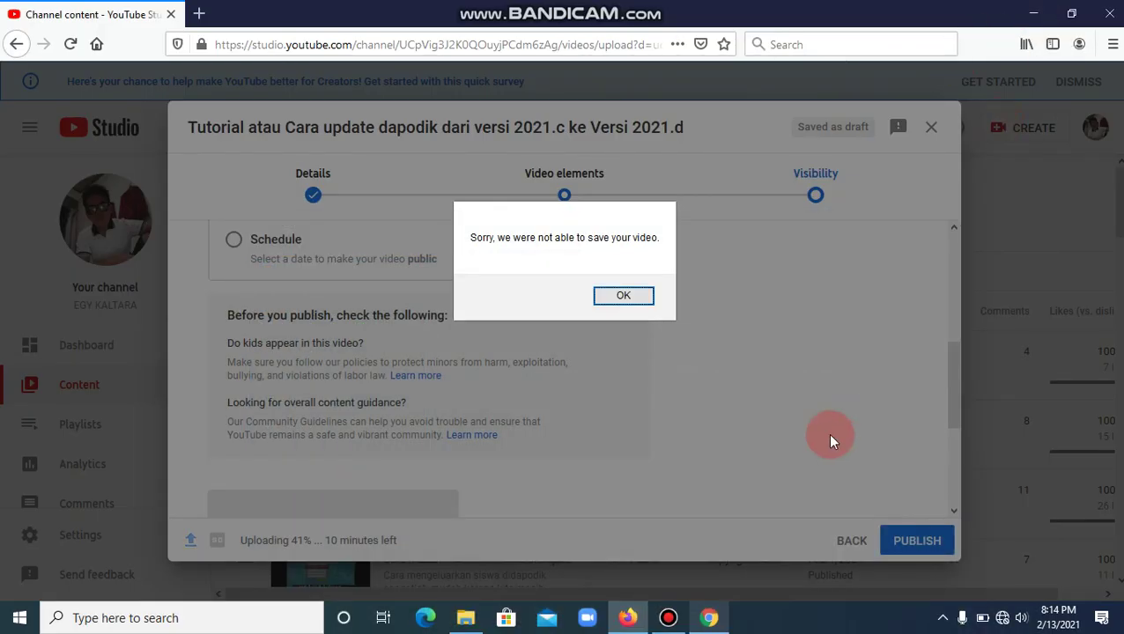
click(709, 619)
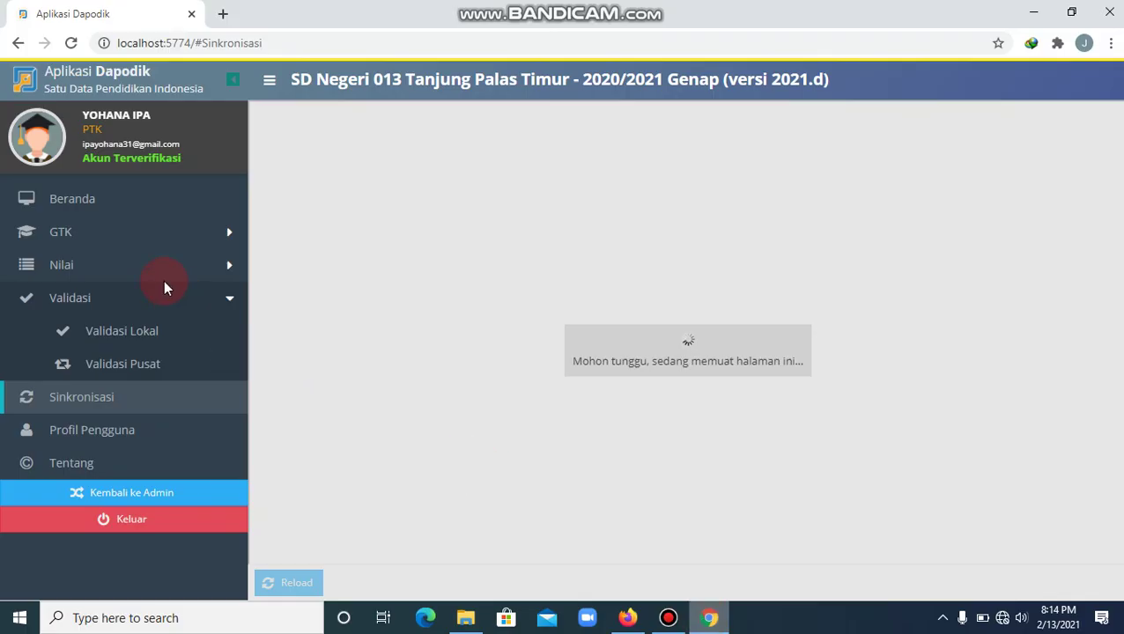
click(91, 335)
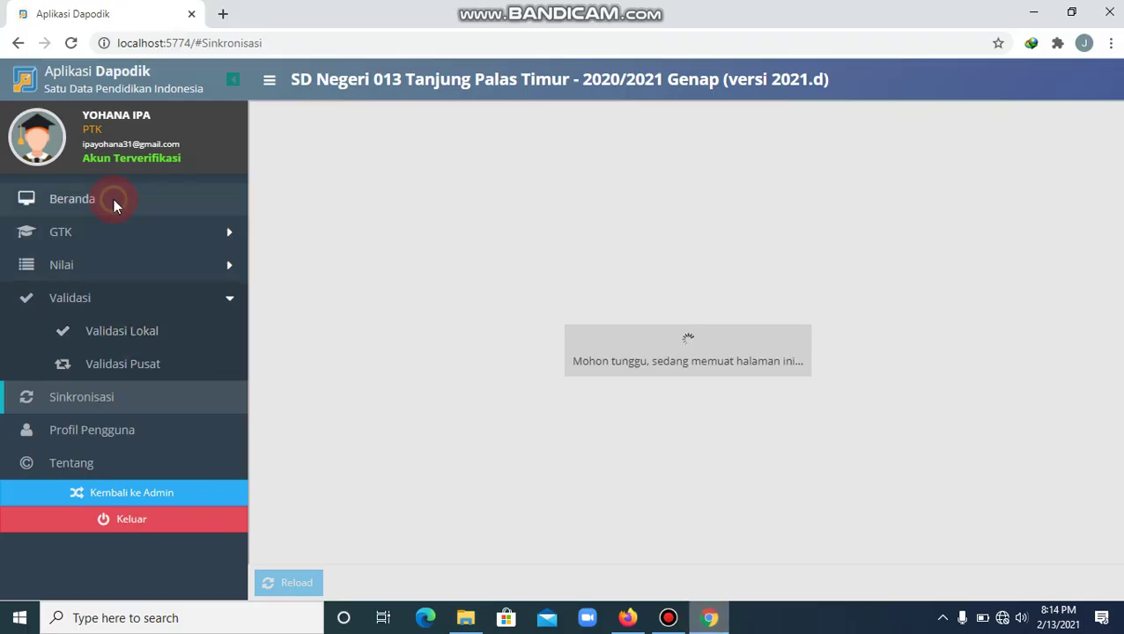
click(114, 203)
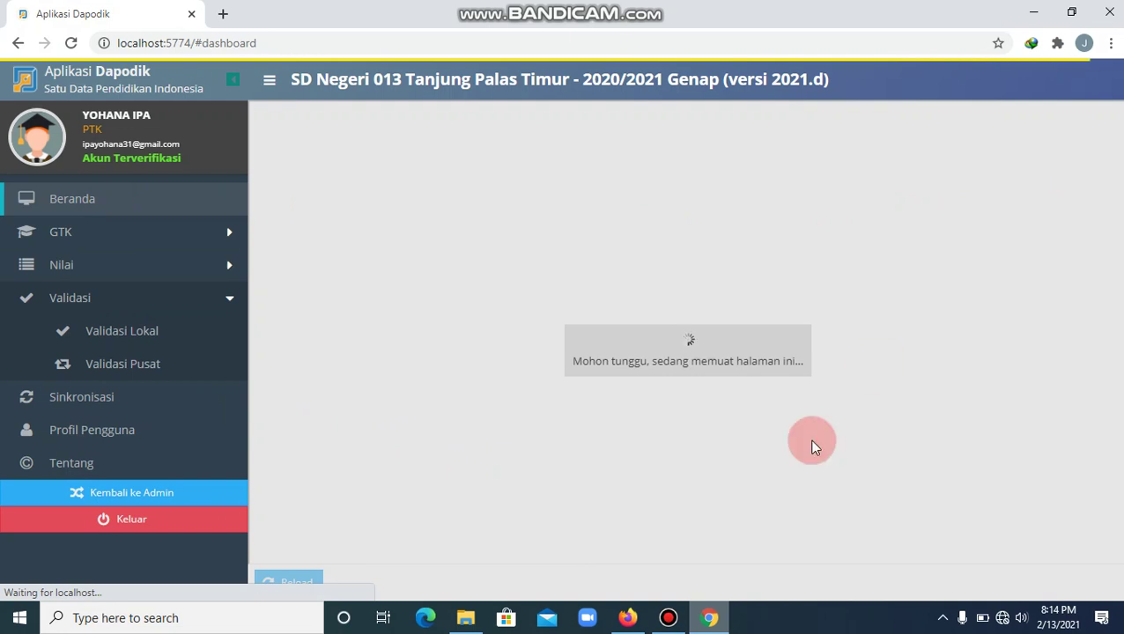
click(670, 619)
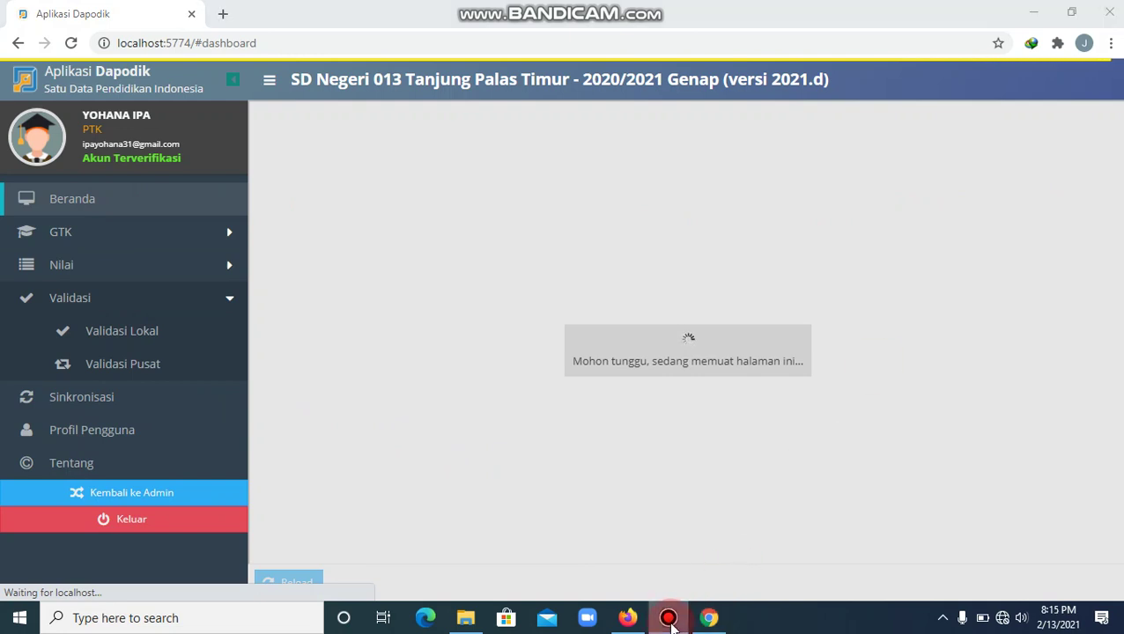